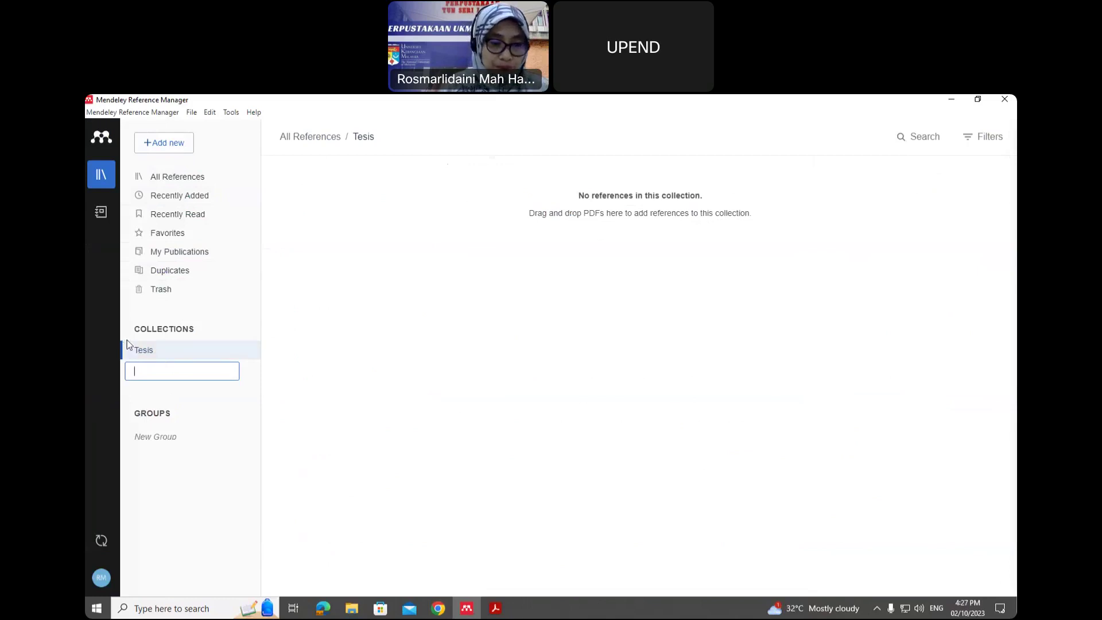
Create a sub-collection named "Bab 1 - Pengenalan" under the Tesis collection
left_click(254, 354)
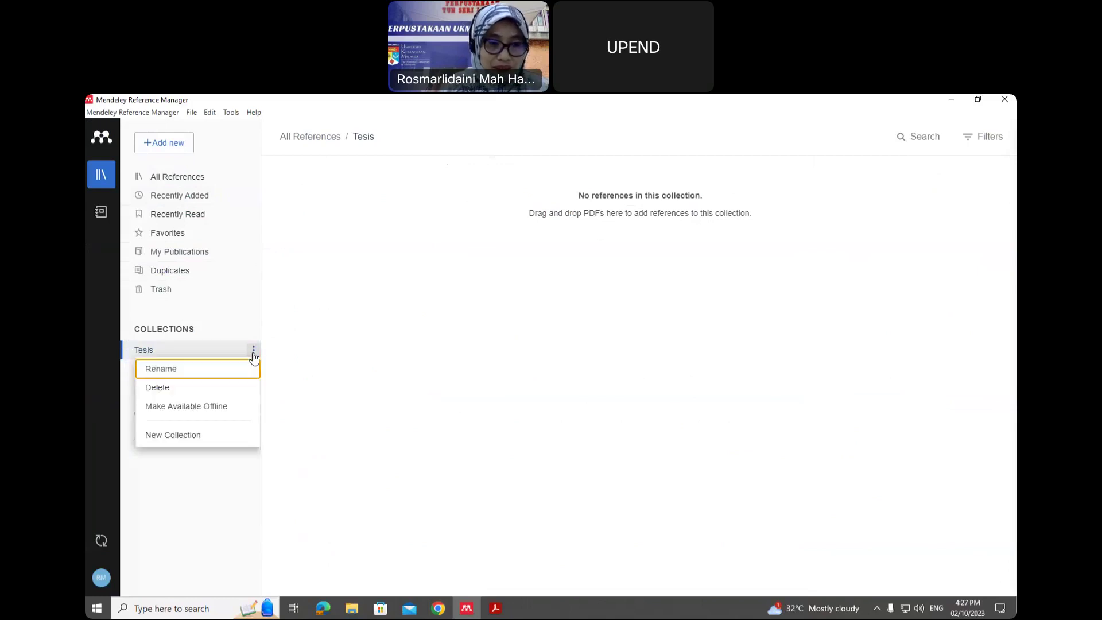
left_click(172, 436)
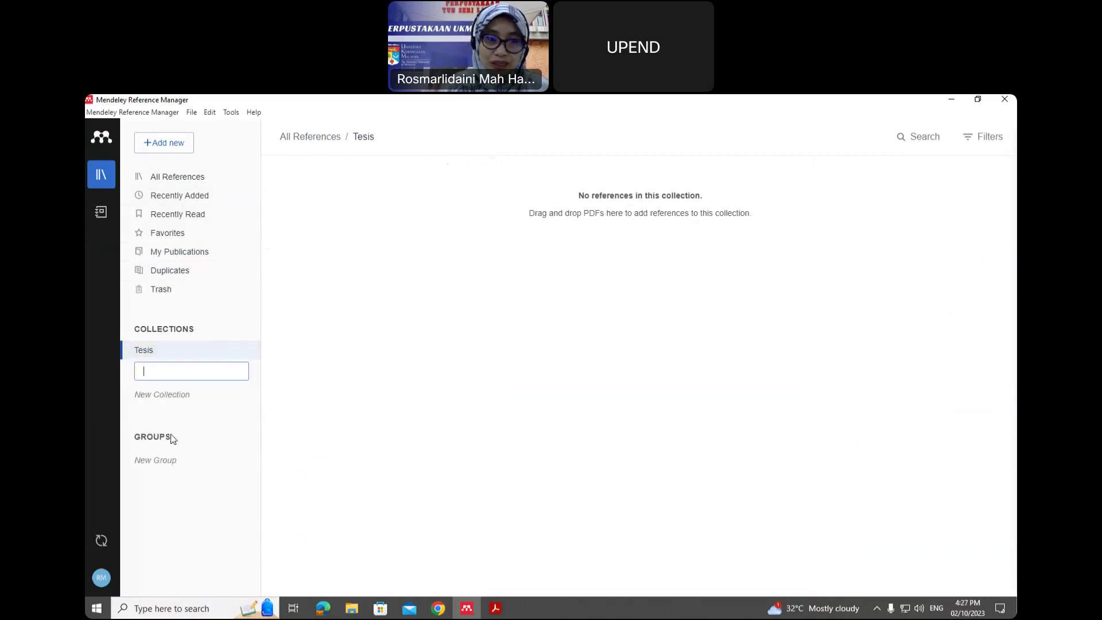
type("B")
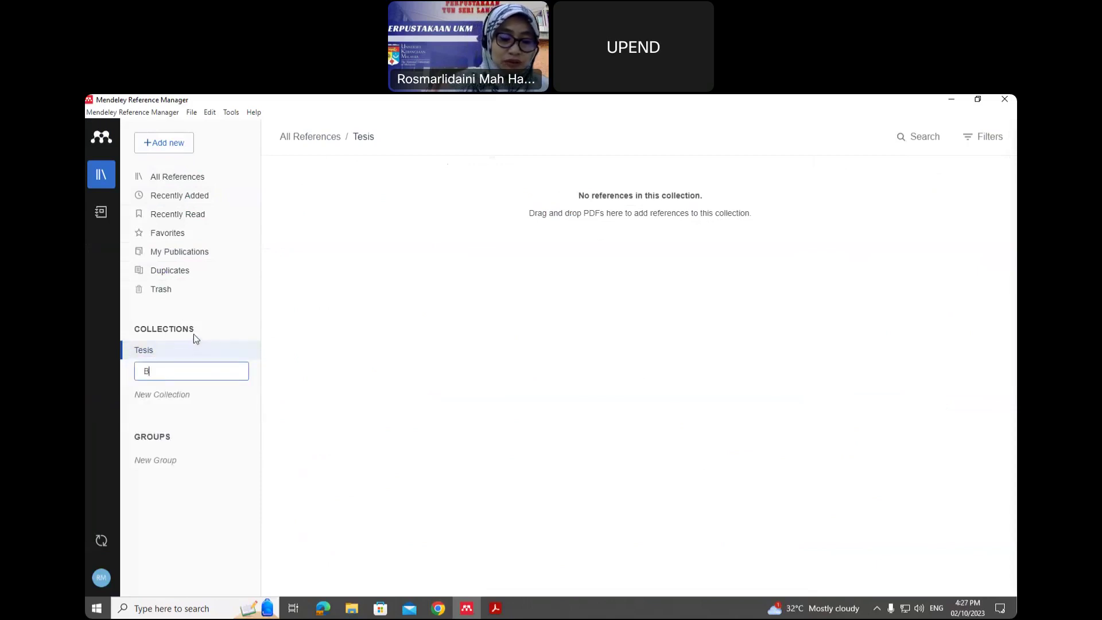
type("ab 1 - Pengenalan")
key("Return")
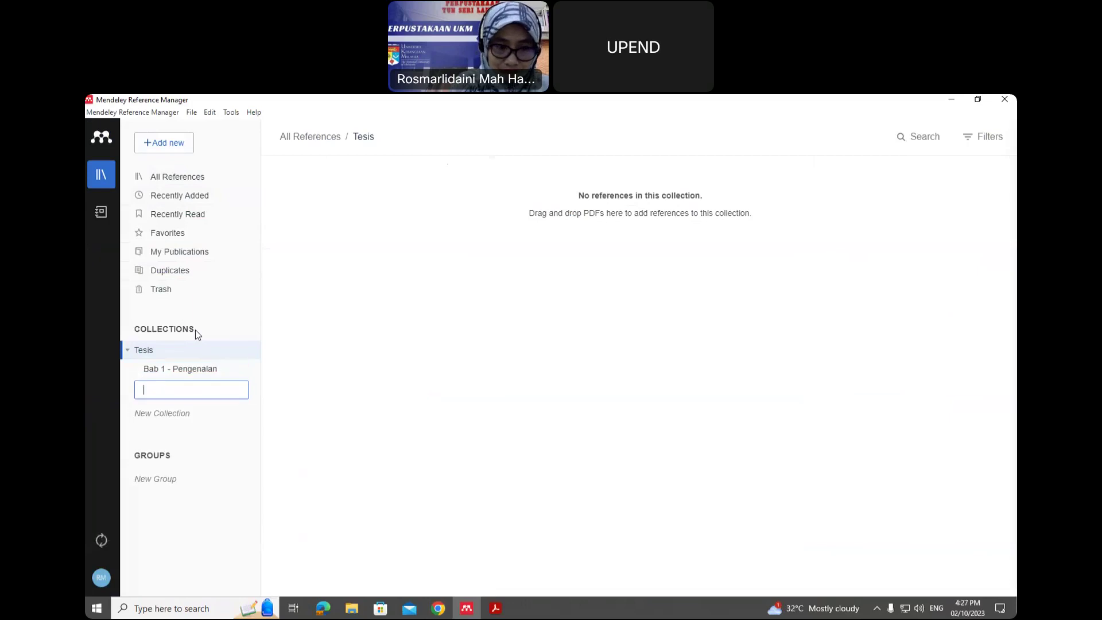
Add two more sub-collections under Tesis named "Bab 2 - Kajian Literatur" and "Bab 3 - Penemuan"
type("Bab 2 - Kajian Literatur")
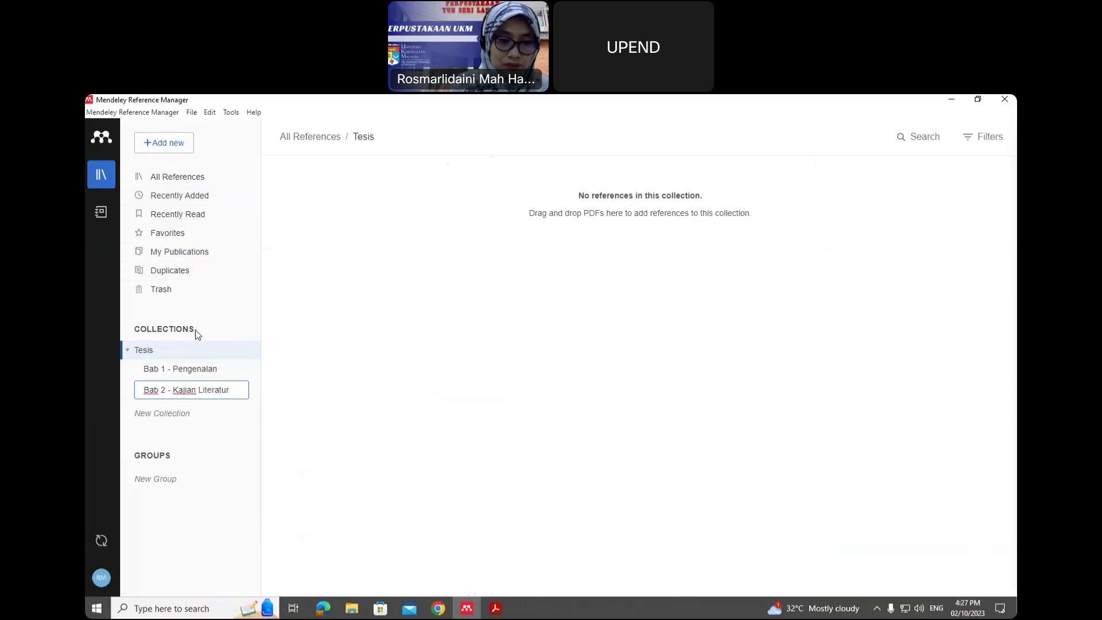
key("Return")
type("Ba")
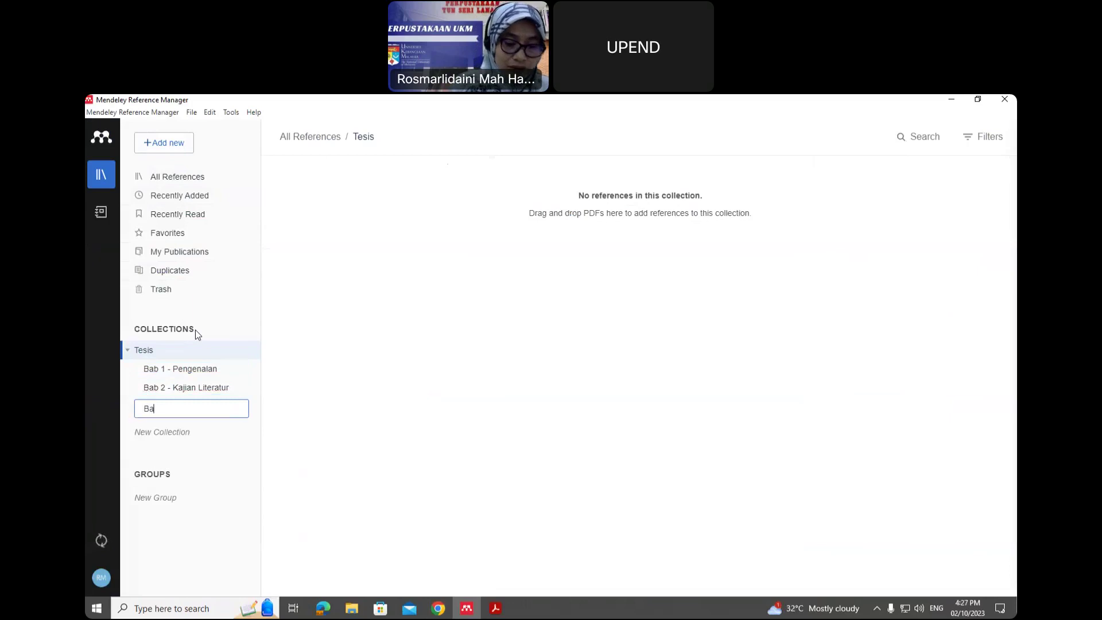
type("b 3 - Penemuan")
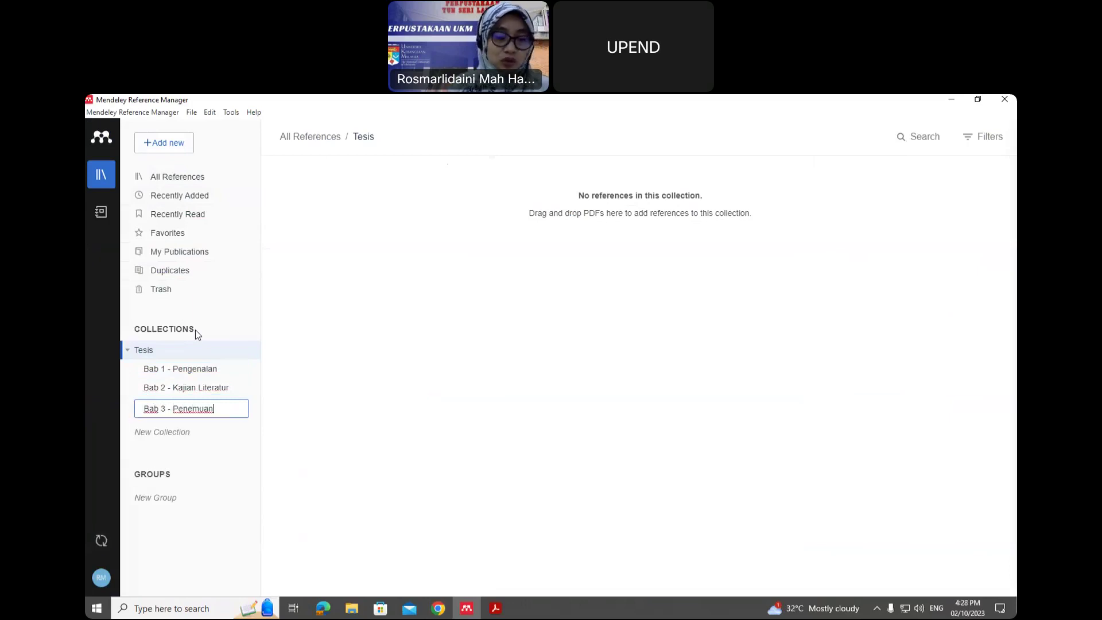
key("Return")
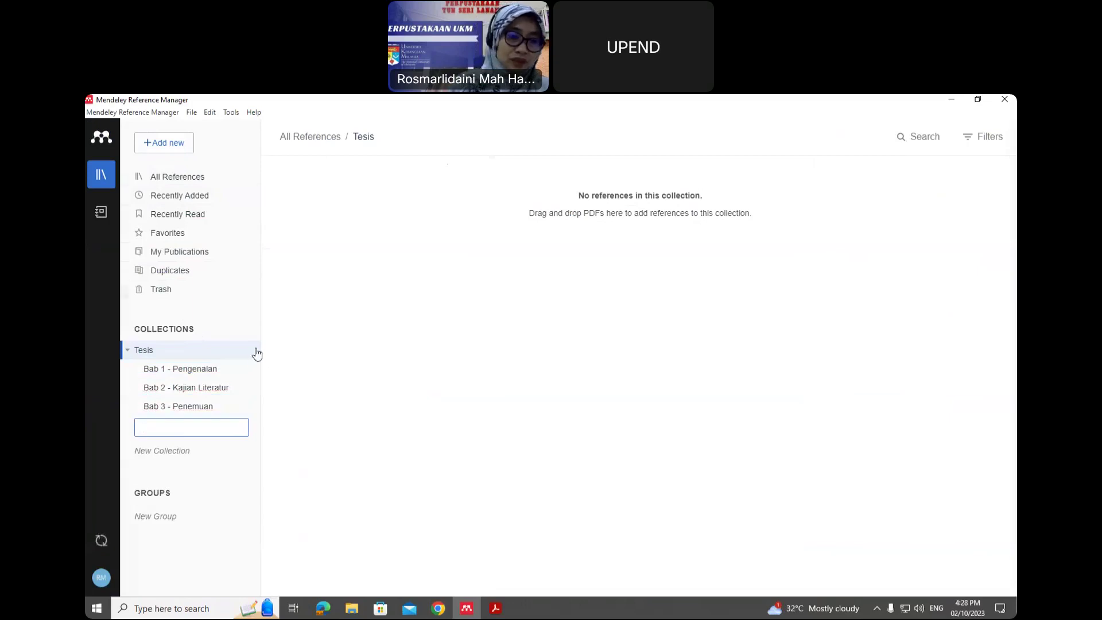
left_click(372, 343)
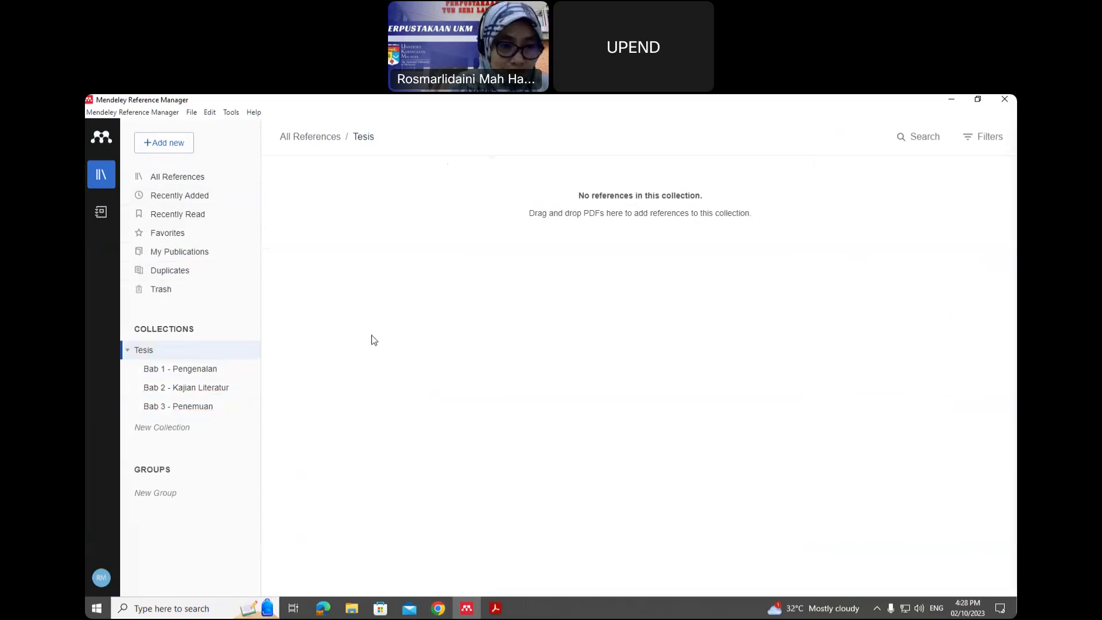
left_click(127, 351)
left_click(127, 352)
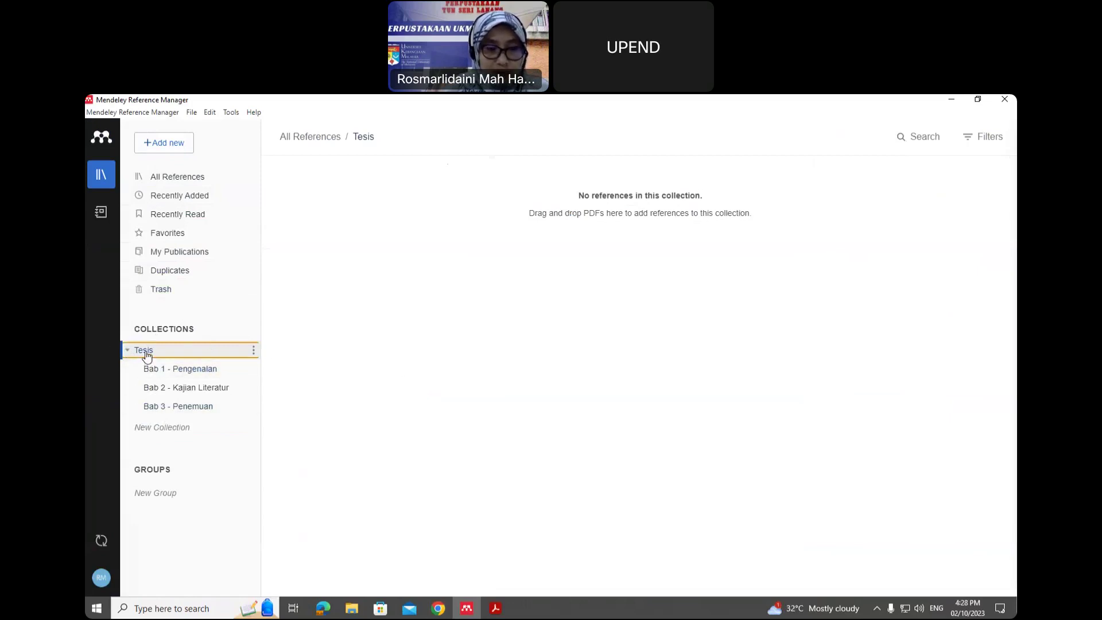
Switch to the PDF guide in Acrobat and advance to slide 07 on putting references into collections
left_click(506, 616)
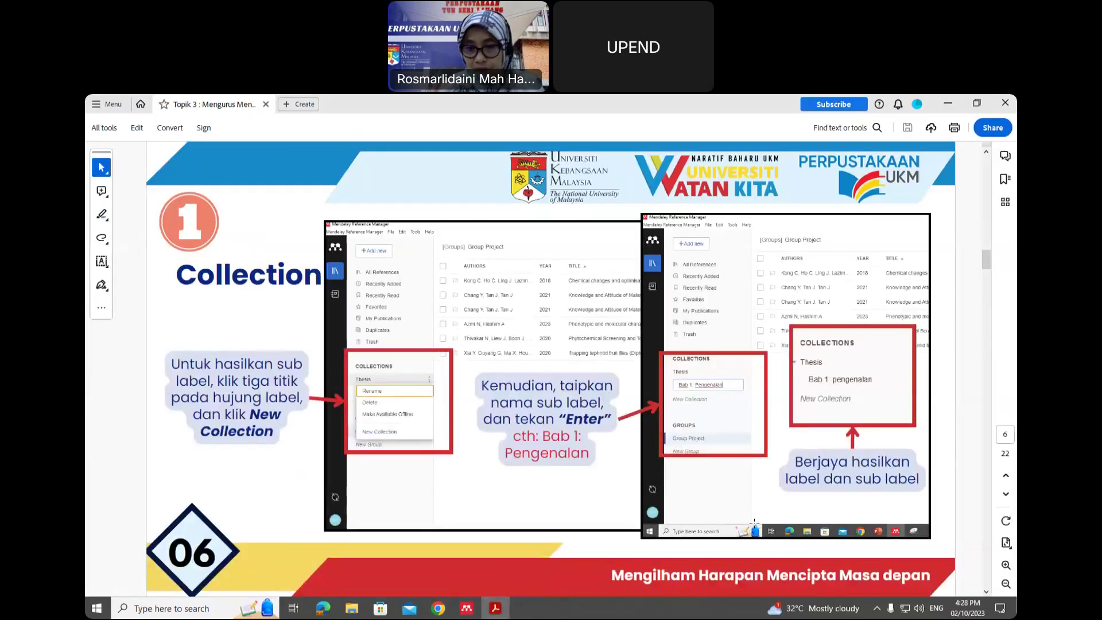
left_click(750, 524)
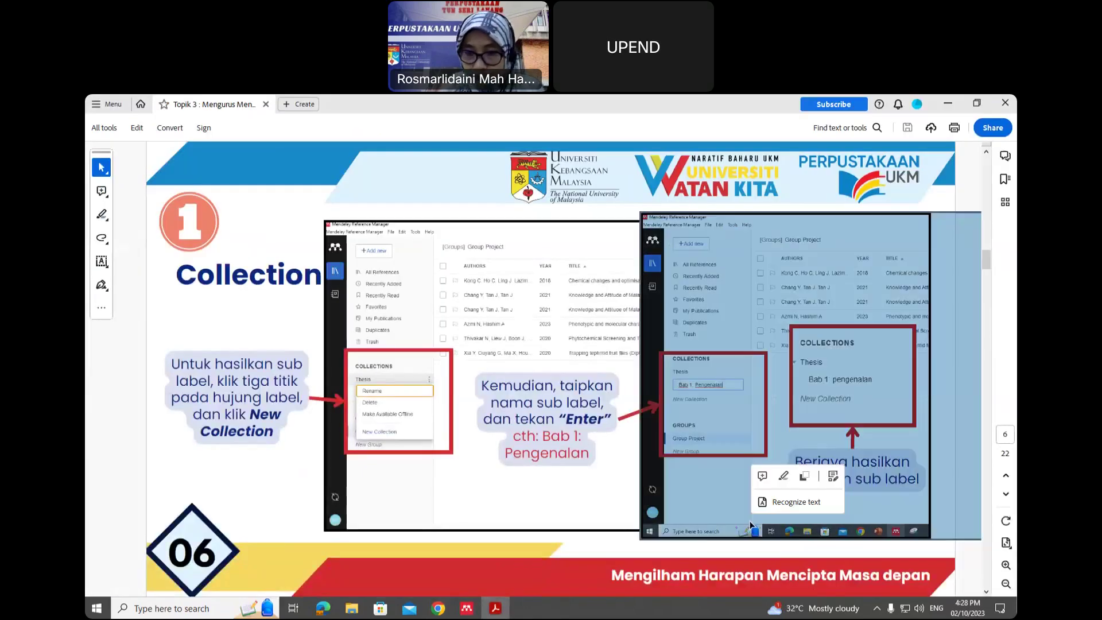
left_click(952, 504)
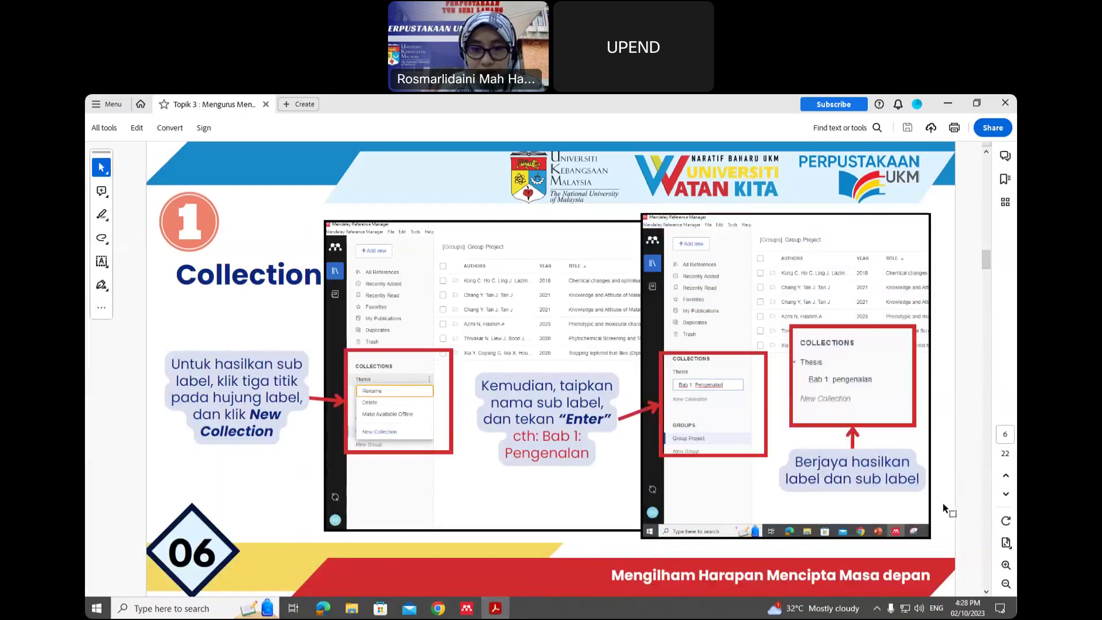
scroll(945, 508, "down", 3)
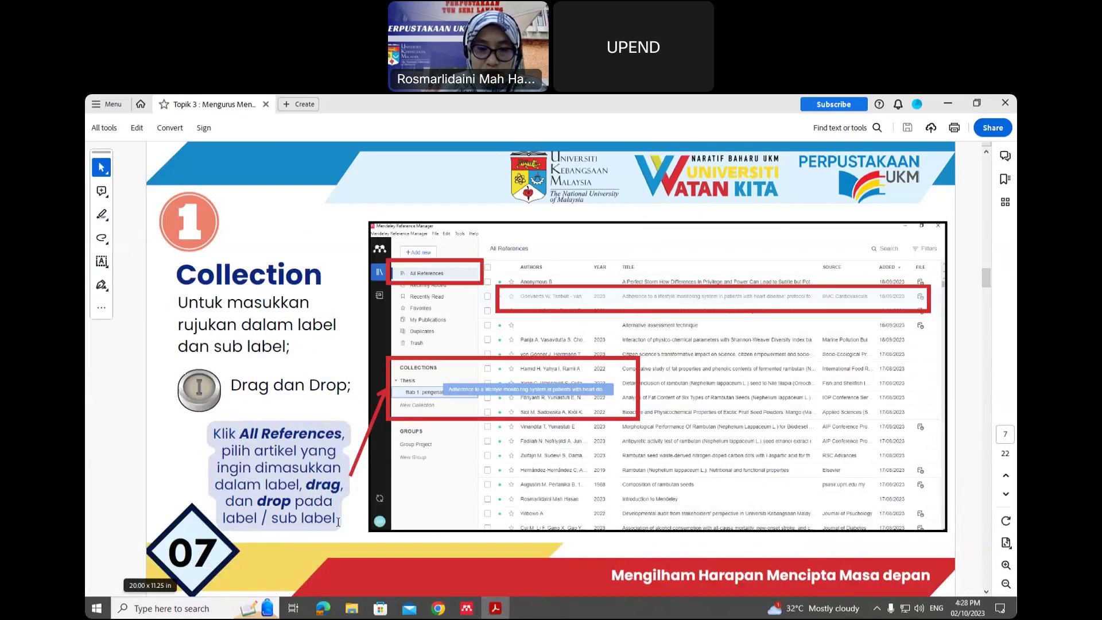
Switch to Mendeley, move the 2022 "Our Voice" Method reference from All References into Bab 1 - Pengenalan, and open that sub-collection
left_click(466, 608)
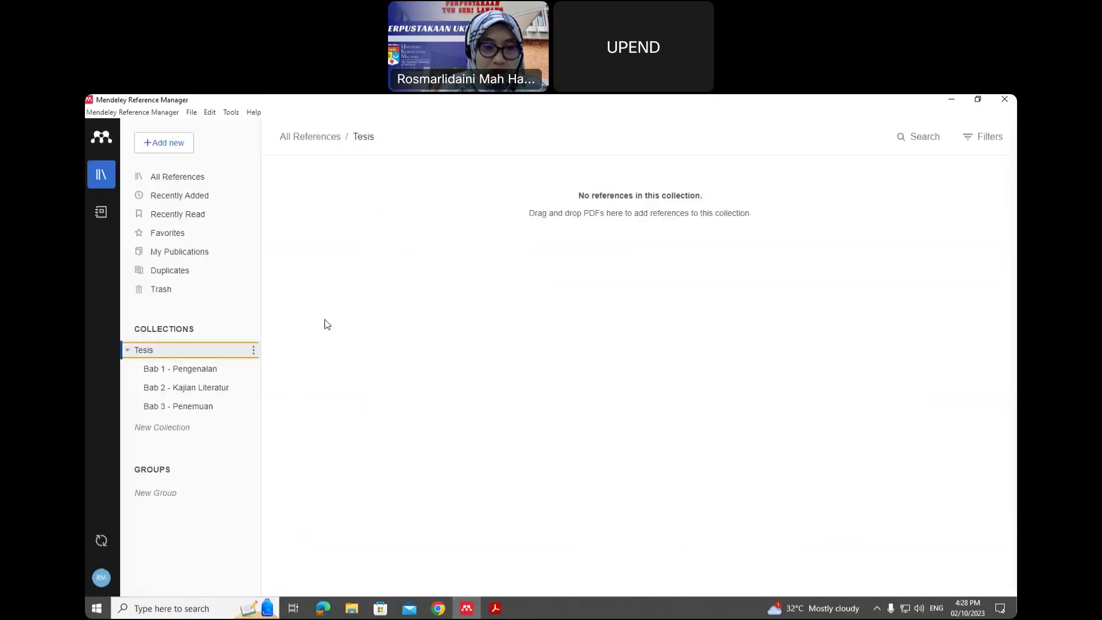
left_click(186, 183)
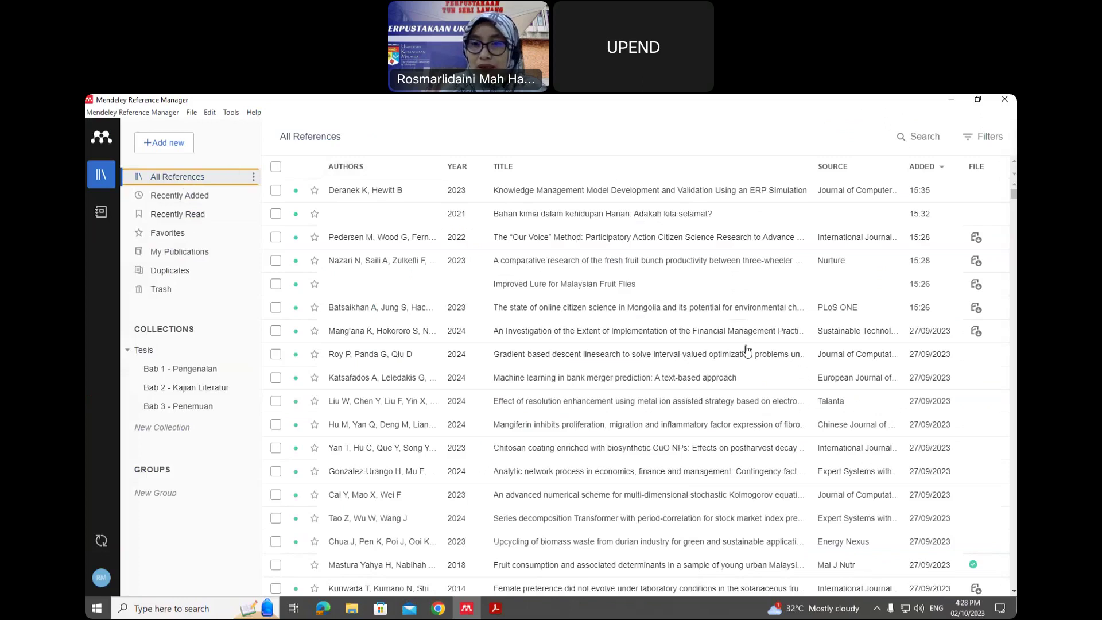
left_click(369, 238)
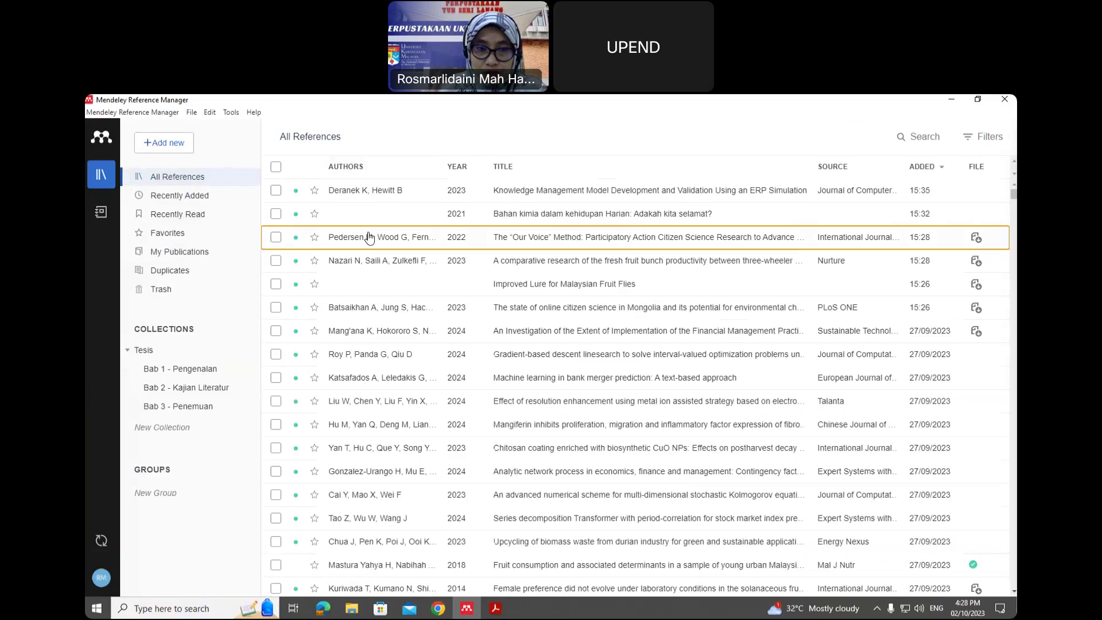
left_click_drag(369, 238, 182, 373)
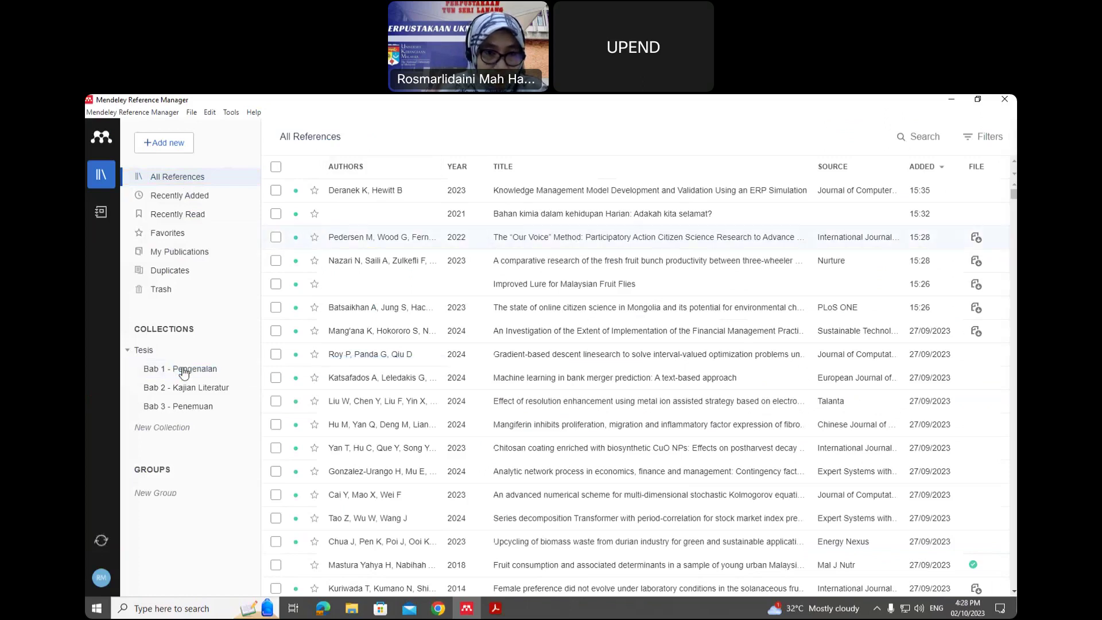
left_click(180, 373)
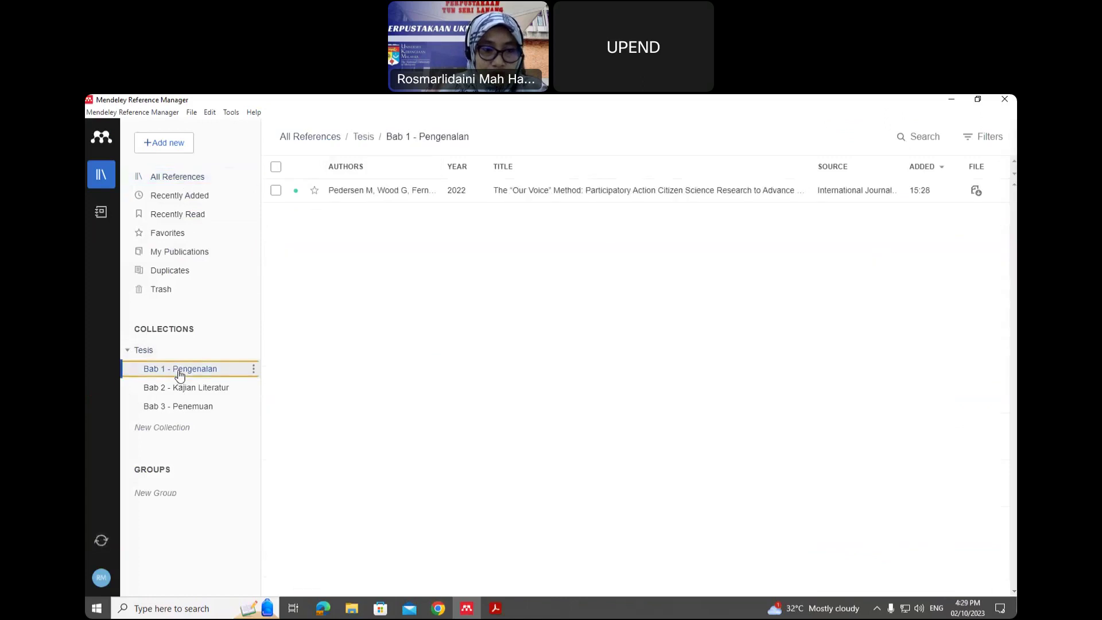
From All References, put the "Knowledge Management Model Development" reference into Bab 2 and the "Financial Management Practi..." reference into Bab 3
left_click(165, 177)
left_click(365, 195)
left_click_drag(365, 195, 219, 397)
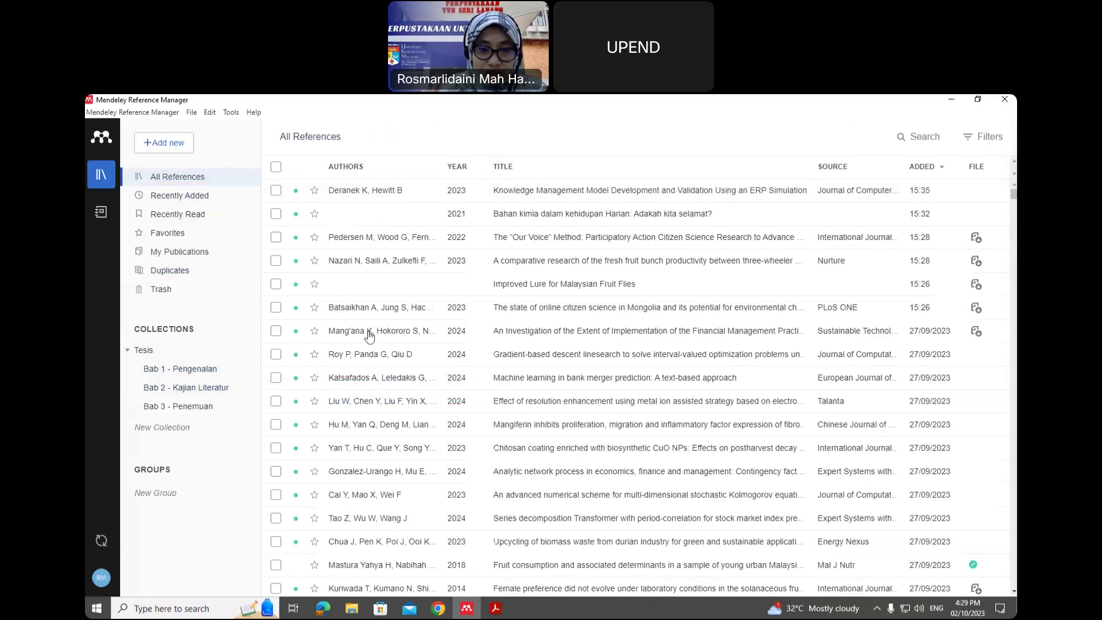
left_click_drag(371, 333, 180, 408)
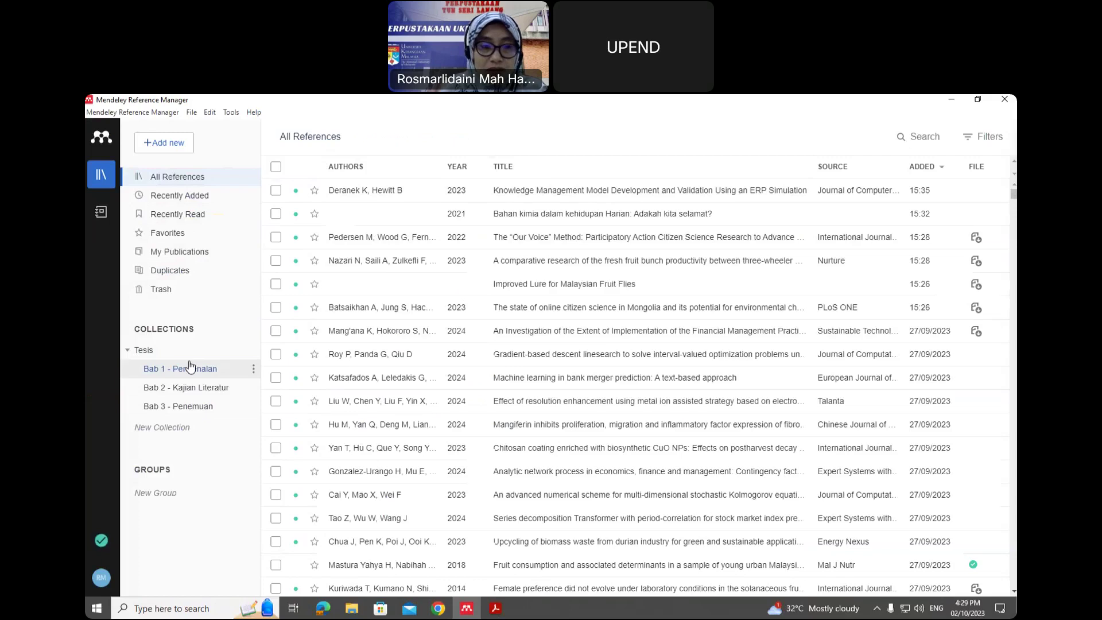
Review the references in the three Bab sub-collections and in Tesis, and return to All References
left_click(191, 369)
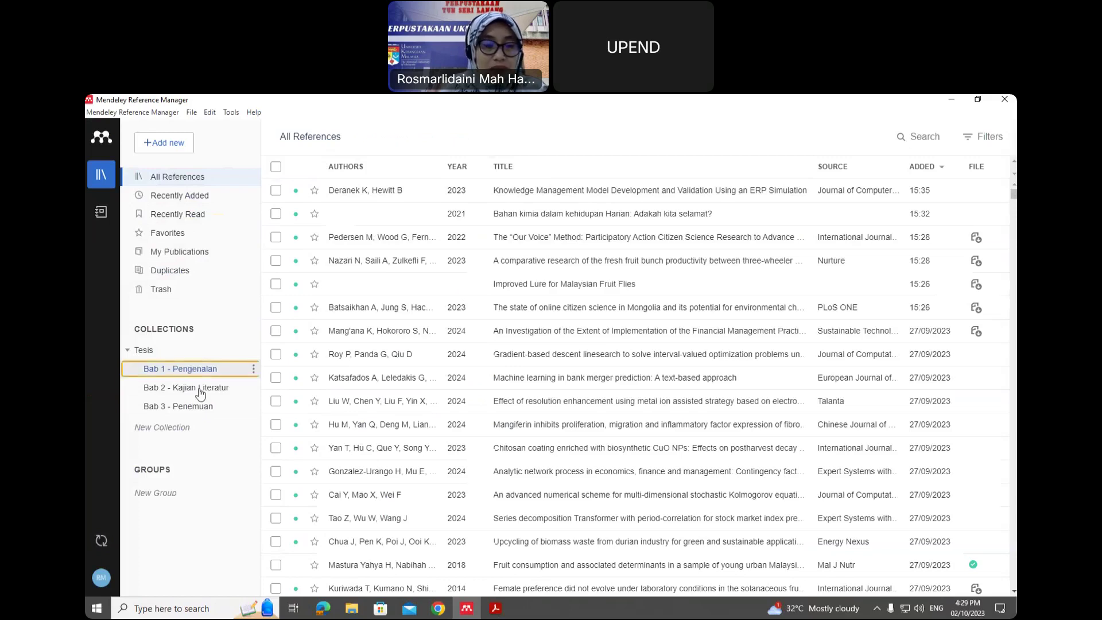
left_click(198, 391)
left_click(200, 408)
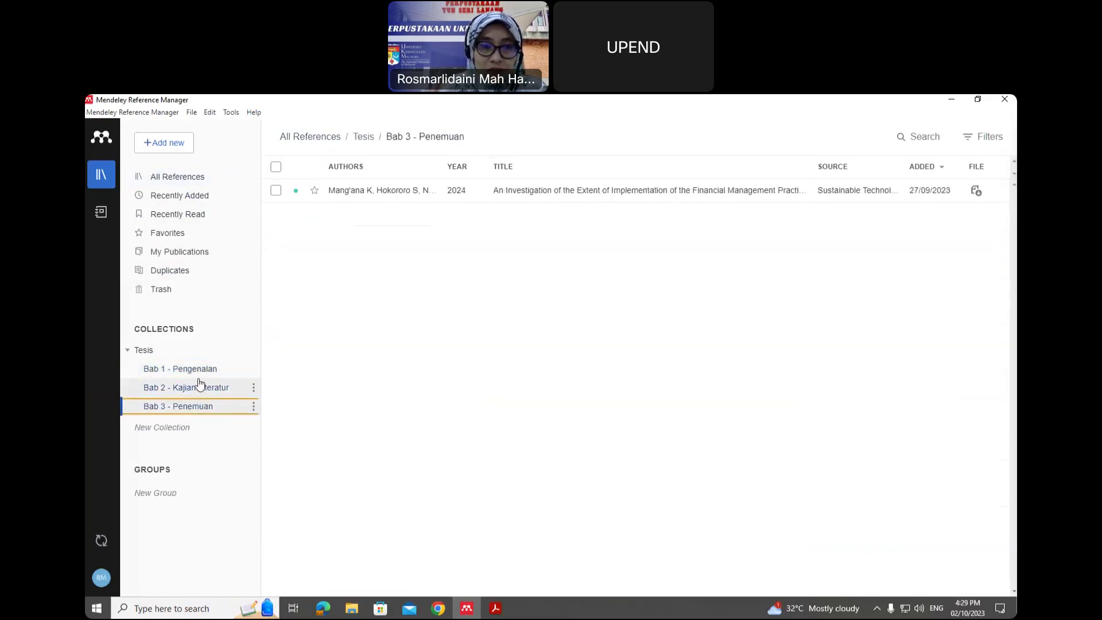
left_click(200, 388)
left_click(175, 367)
left_click(148, 352)
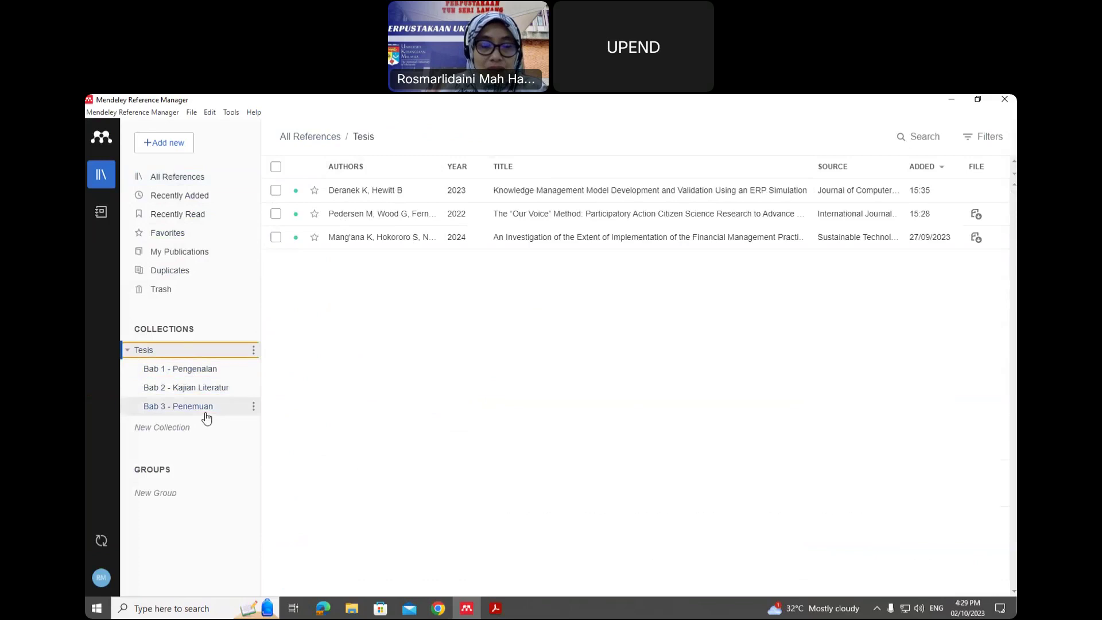
left_click(182, 177)
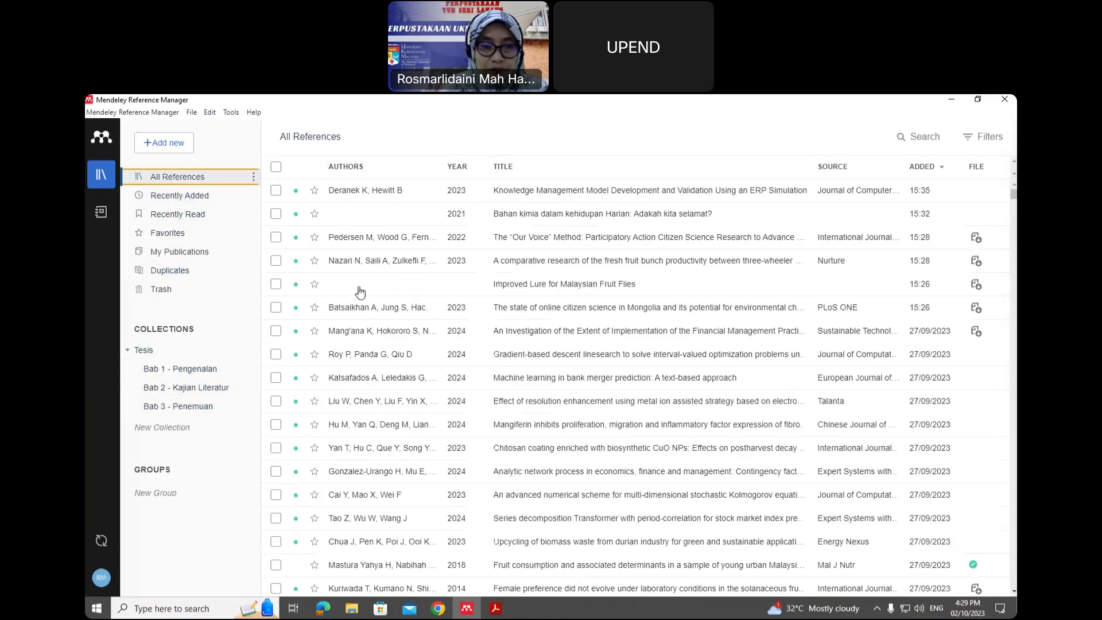
Switch to the PDF guide in Acrobat and view slide 08 on filing references with the Organize function
left_click(495, 613)
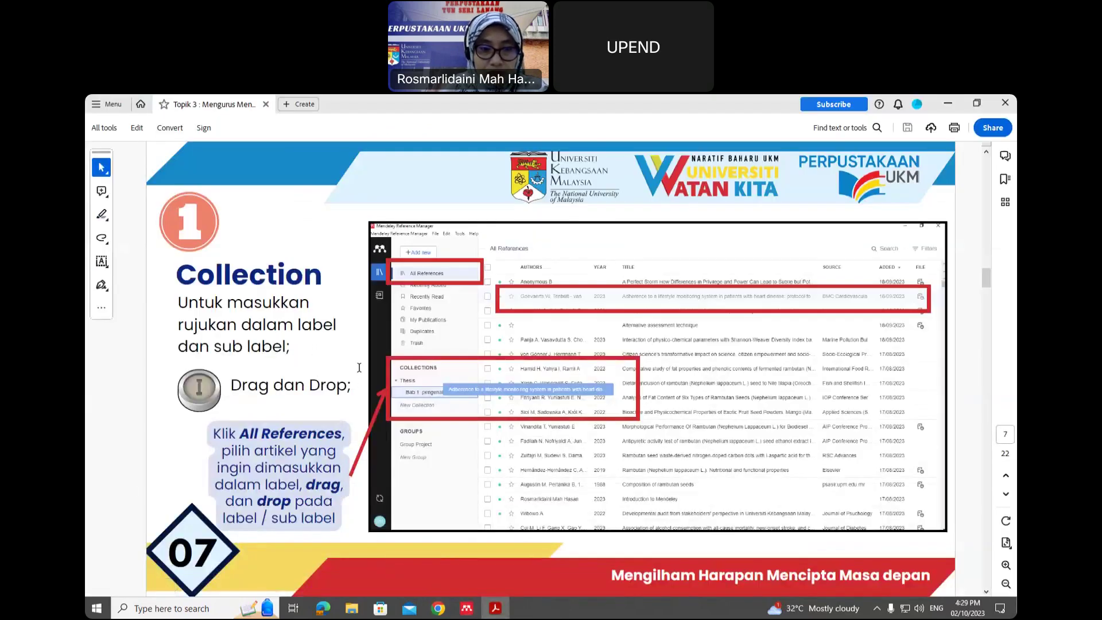
scroll(354, 356, "down", 1)
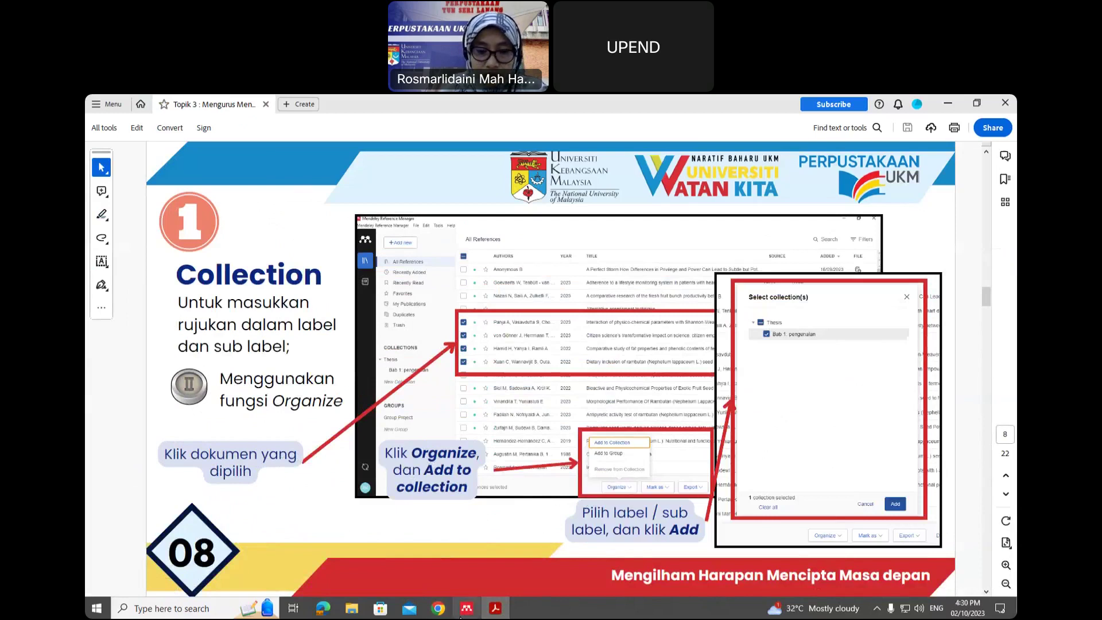
Switch to Mendeley and select four consecutive references, from "An Investigation of the Extent..." through "Effect of resolution enhancement...", closing the details pane
left_click(464, 614)
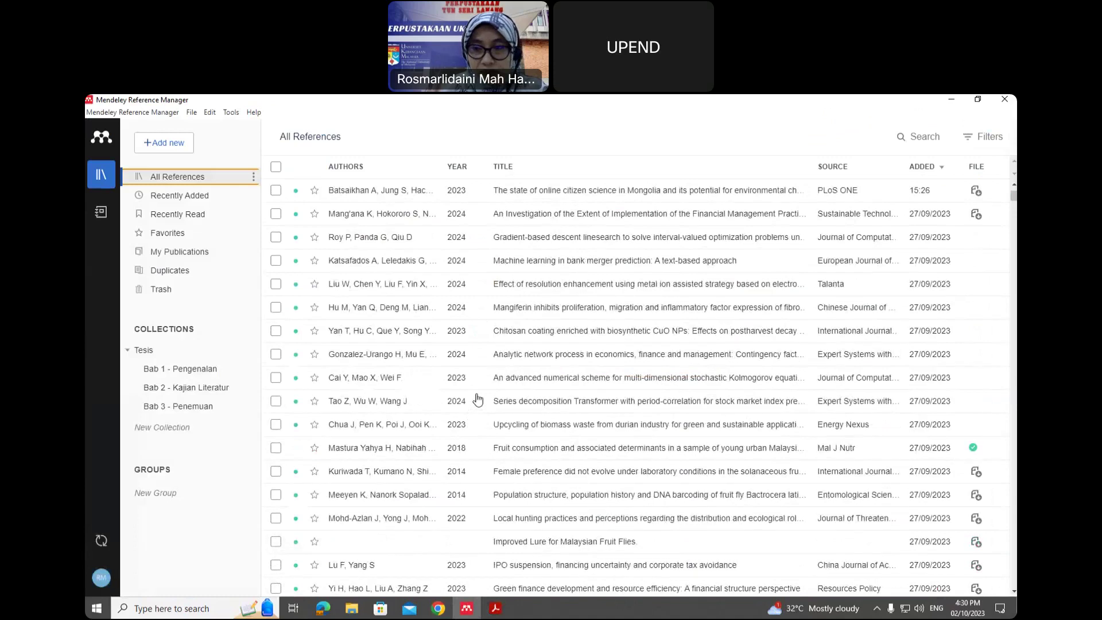
left_click(276, 272)
left_click(276, 296)
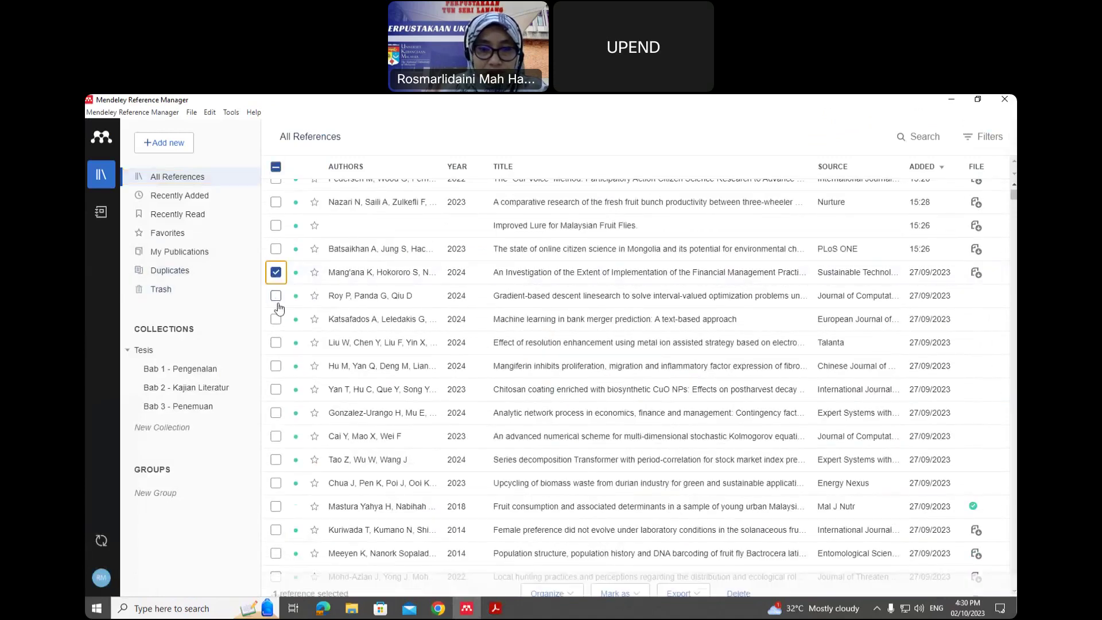
left_click(276, 319)
left_click(281, 345)
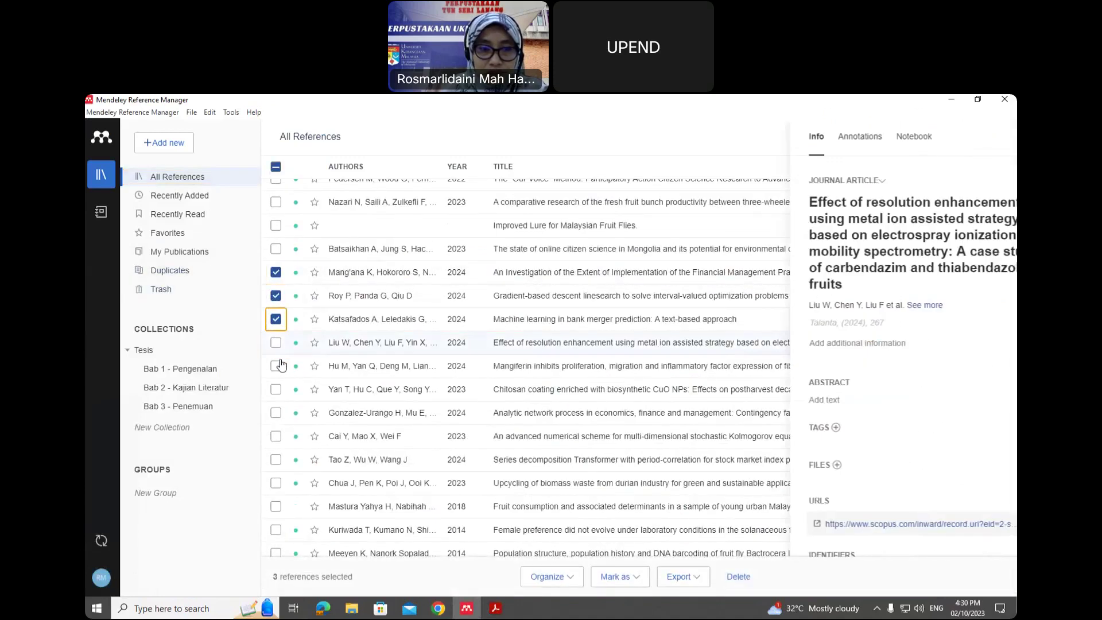
left_click(276, 342)
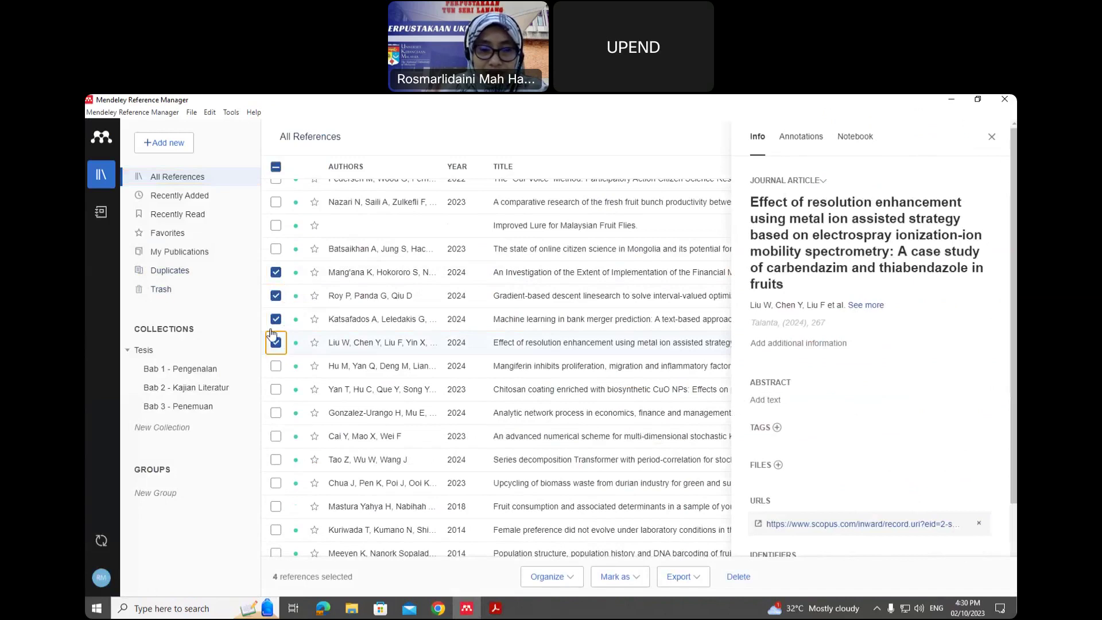
left_click(993, 138)
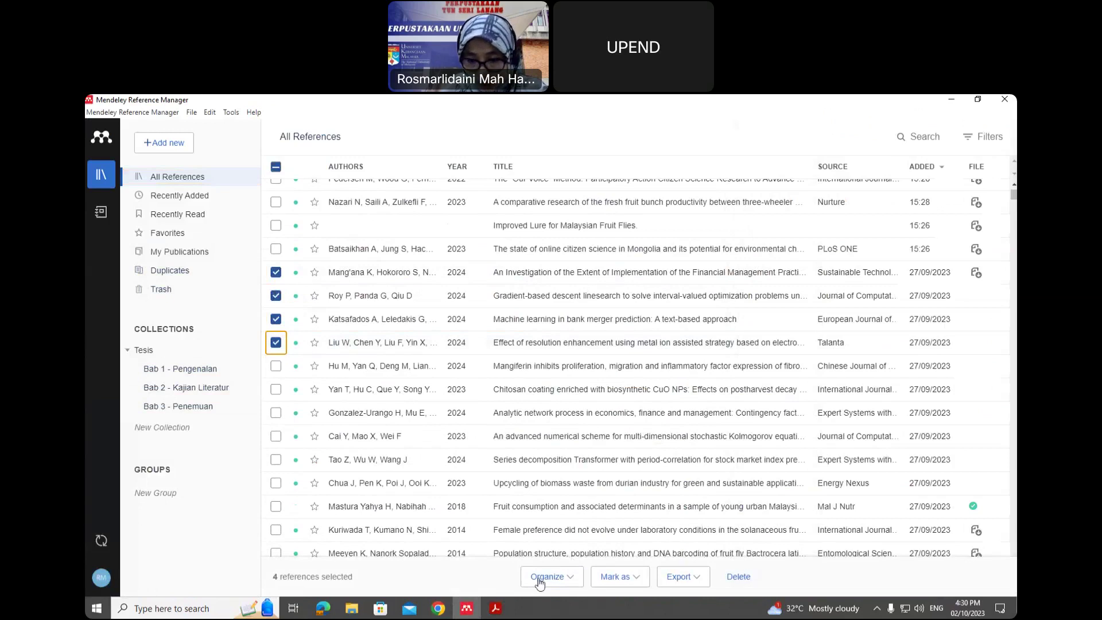
Add the four selected references to Bab 2 - Kajian Literatur with Organize, and check them in that sub-collection and in Tesis
left_click(572, 578)
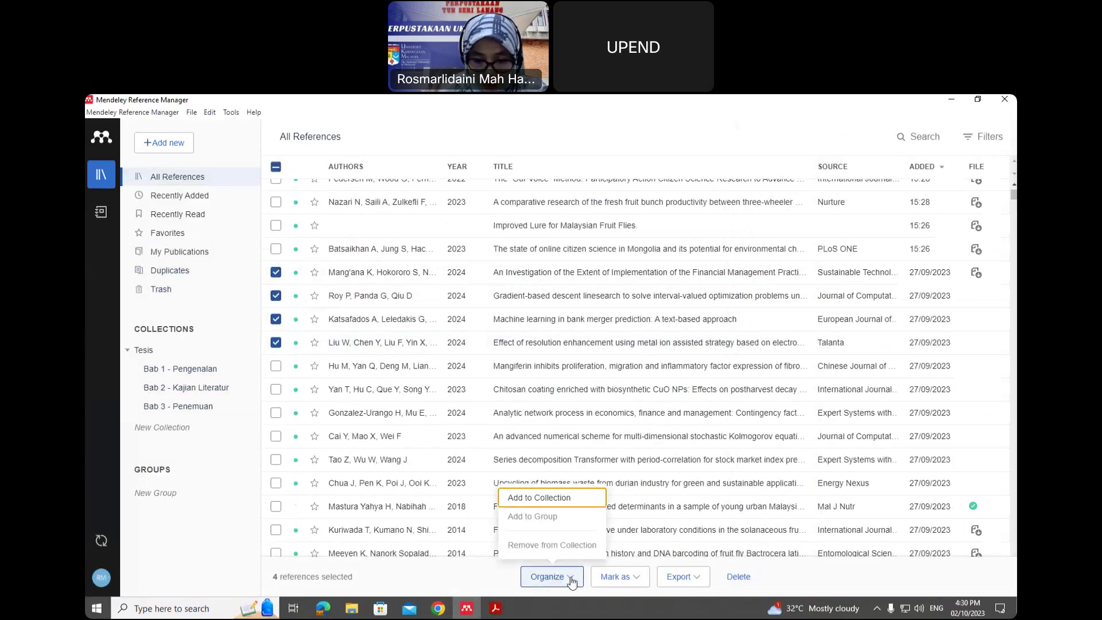
left_click(538, 499)
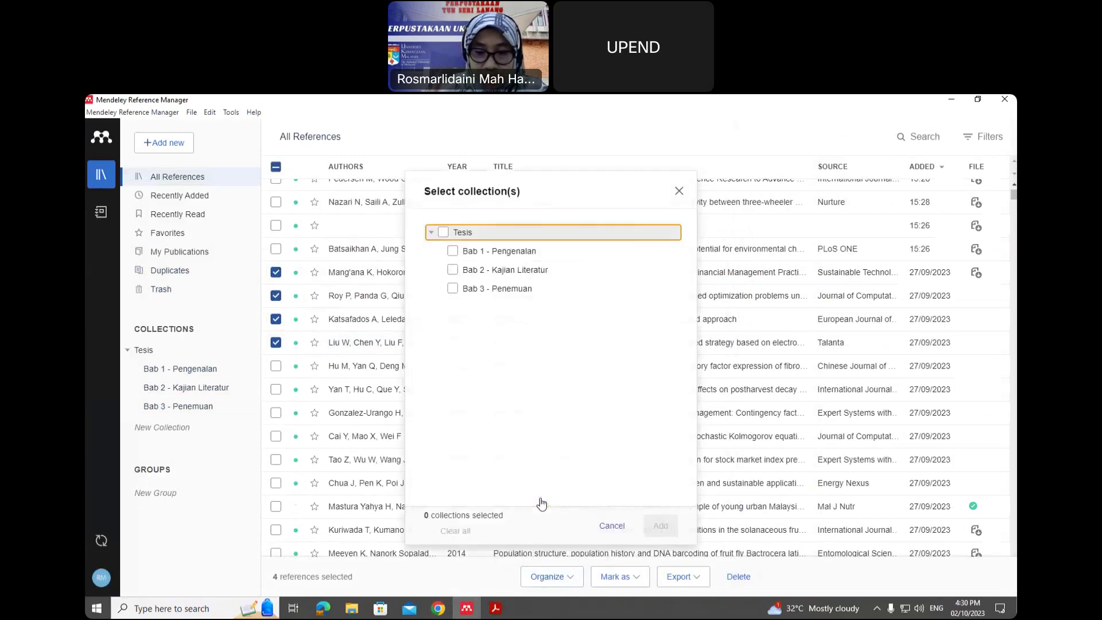
left_click(452, 270)
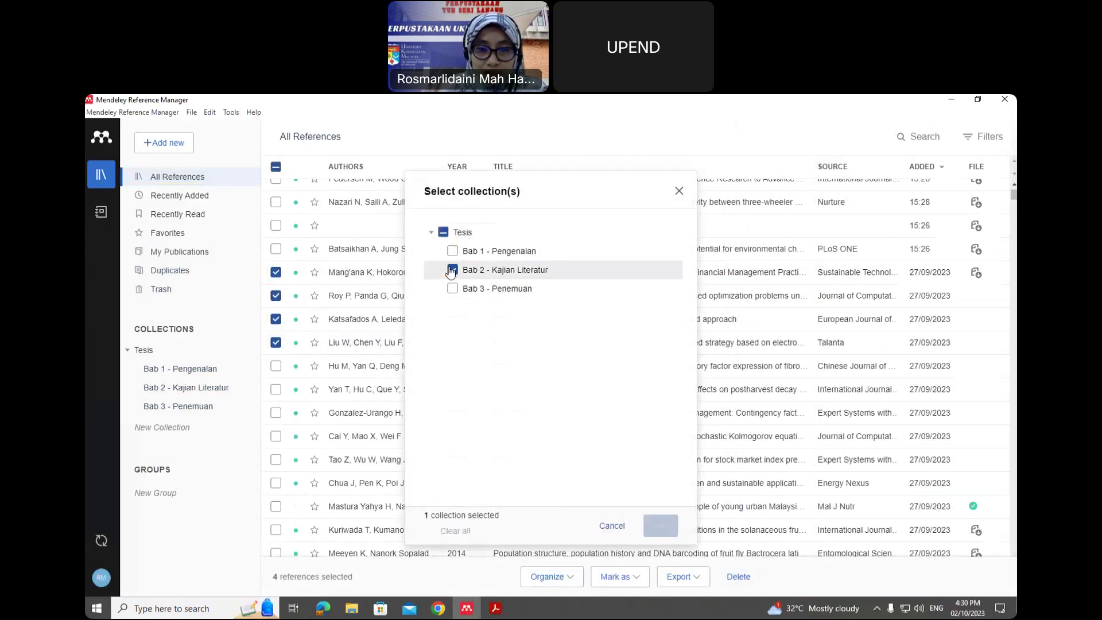
left_click(671, 527)
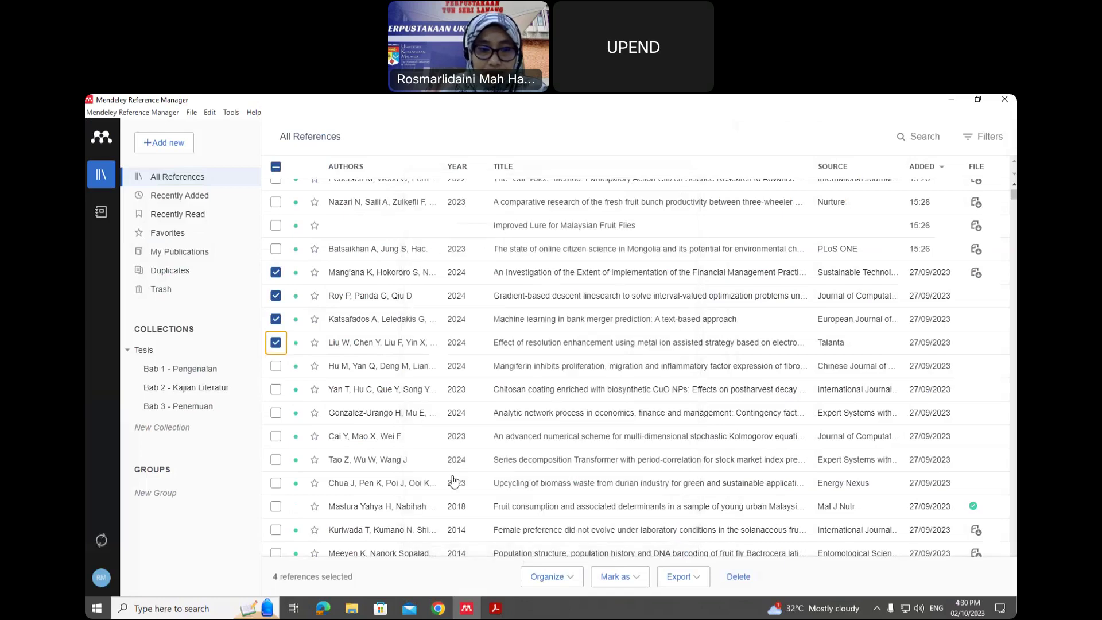
left_click(181, 392)
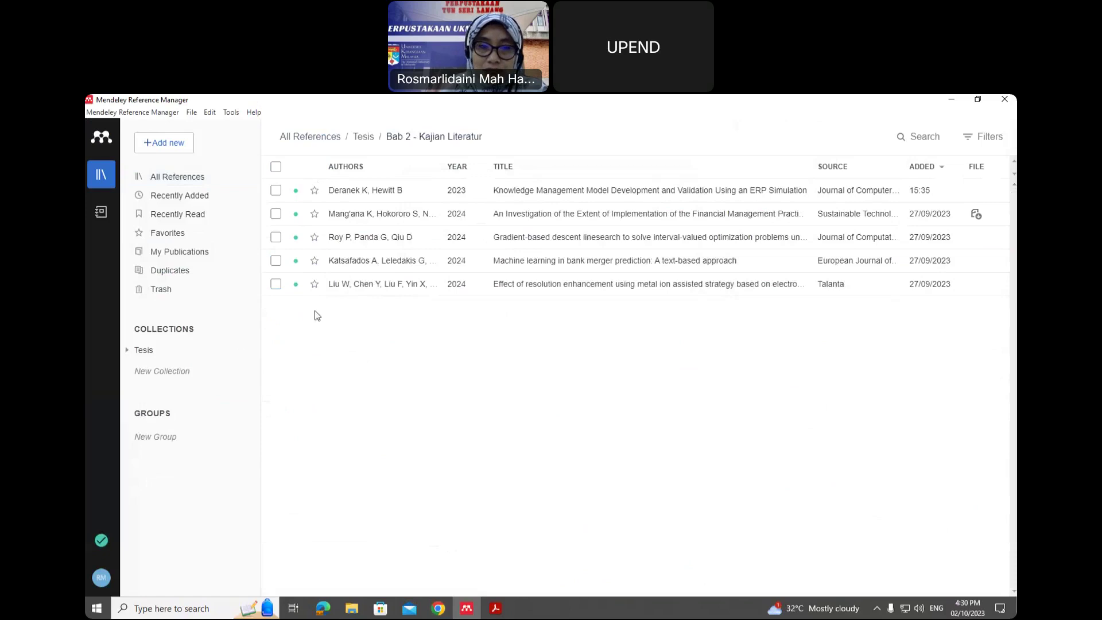
left_click(142, 352)
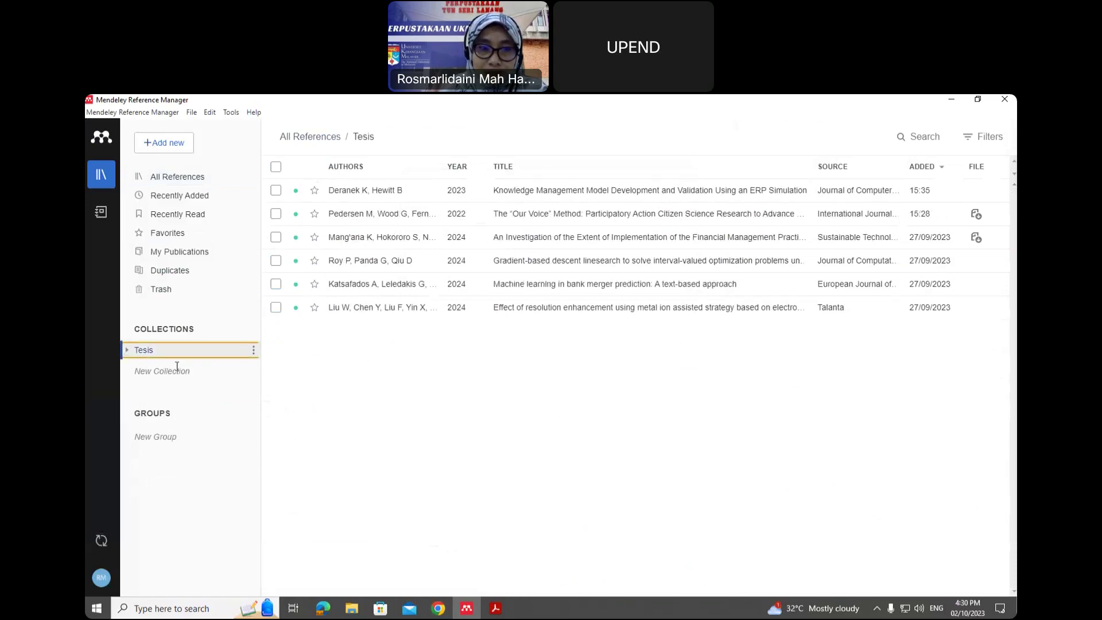
left_click(127, 350)
left_click(162, 388)
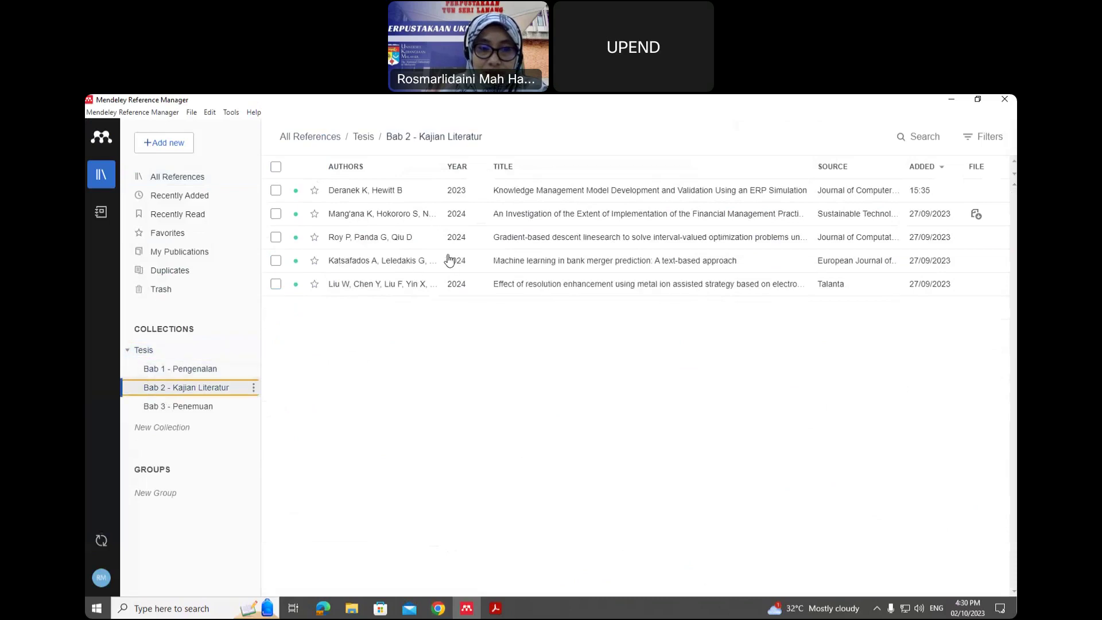
From All References, add the five references from "Series decomposition Transformer..." through "Population structure, population history..." to Bab 3 - Penemuan with Organize
left_click(195, 182)
scroll(604, 401, "down", 10)
left_click(275, 225)
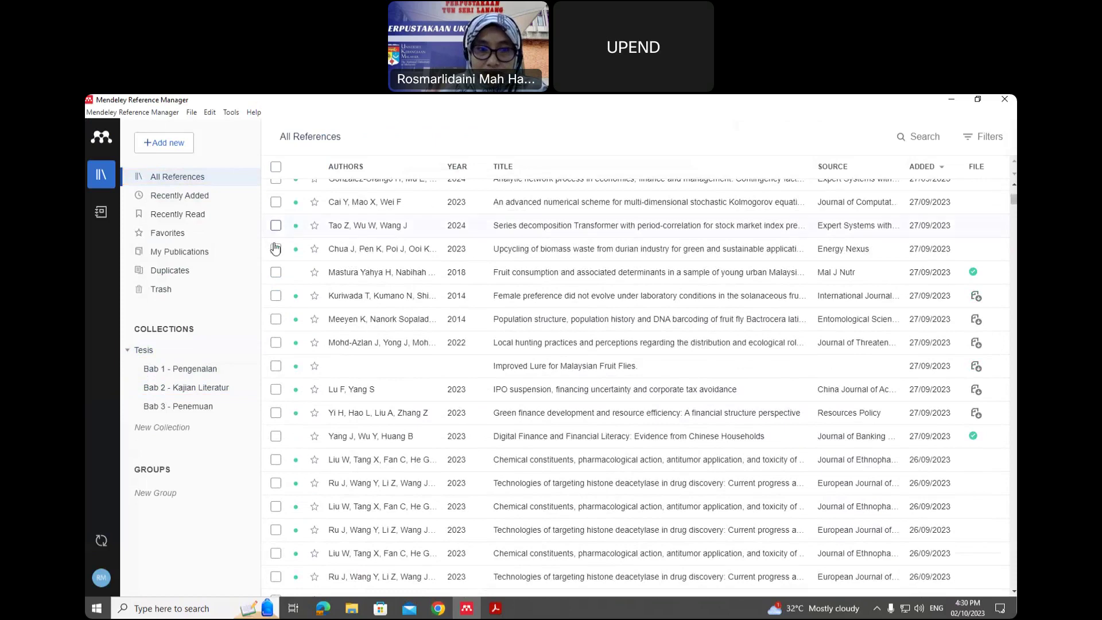
left_click(275, 248)
left_click(276, 272)
left_click(276, 295)
left_click(276, 319)
left_click(571, 580)
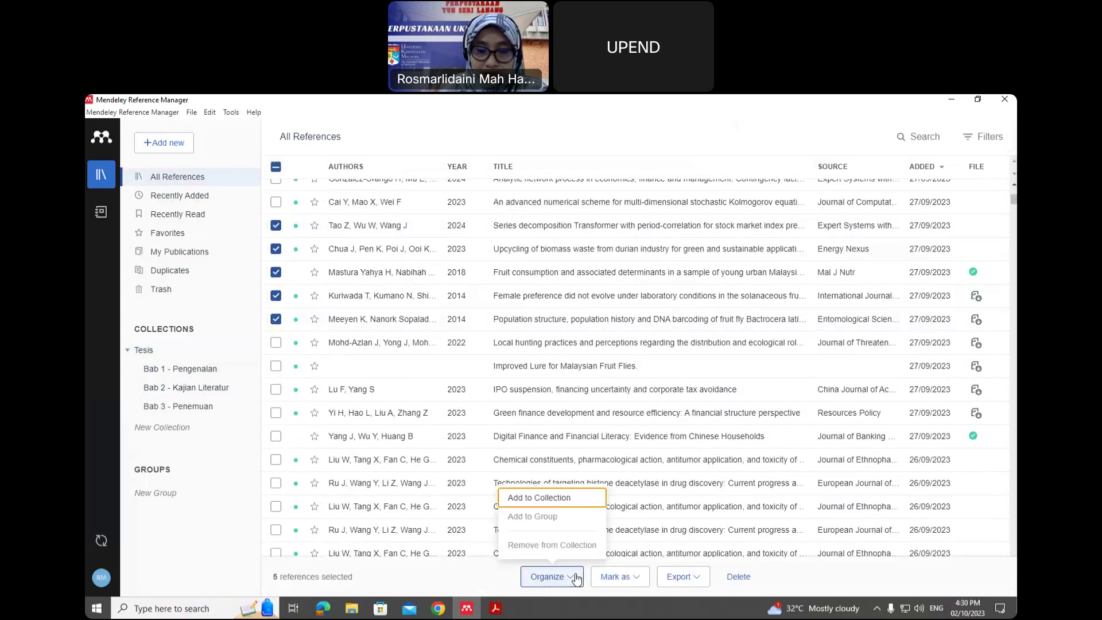
left_click(555, 507)
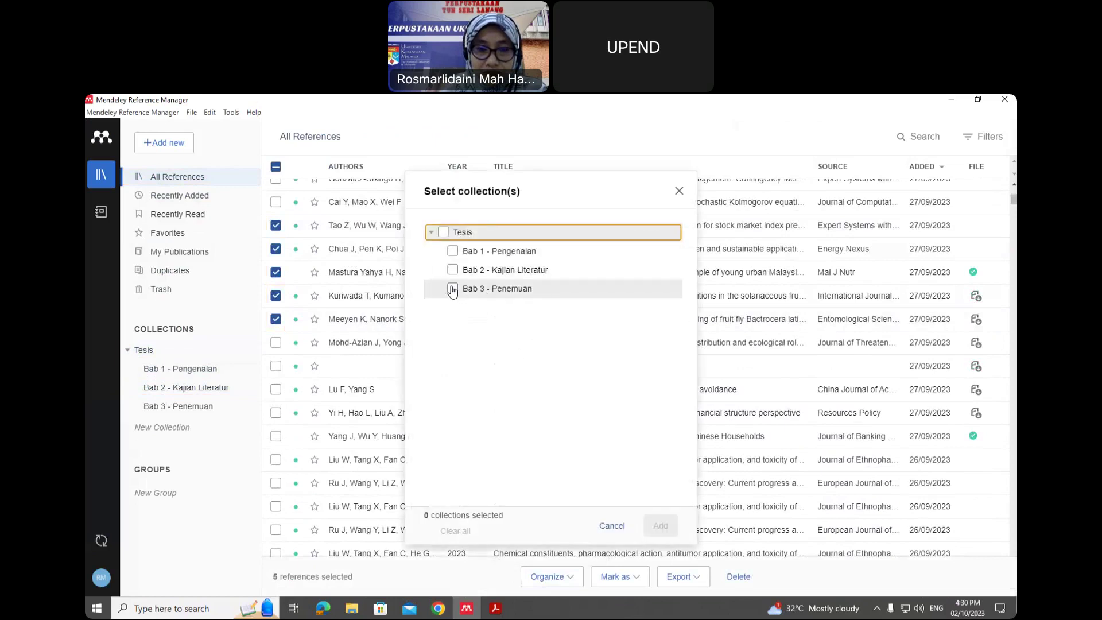
left_click(459, 288)
left_click(660, 525)
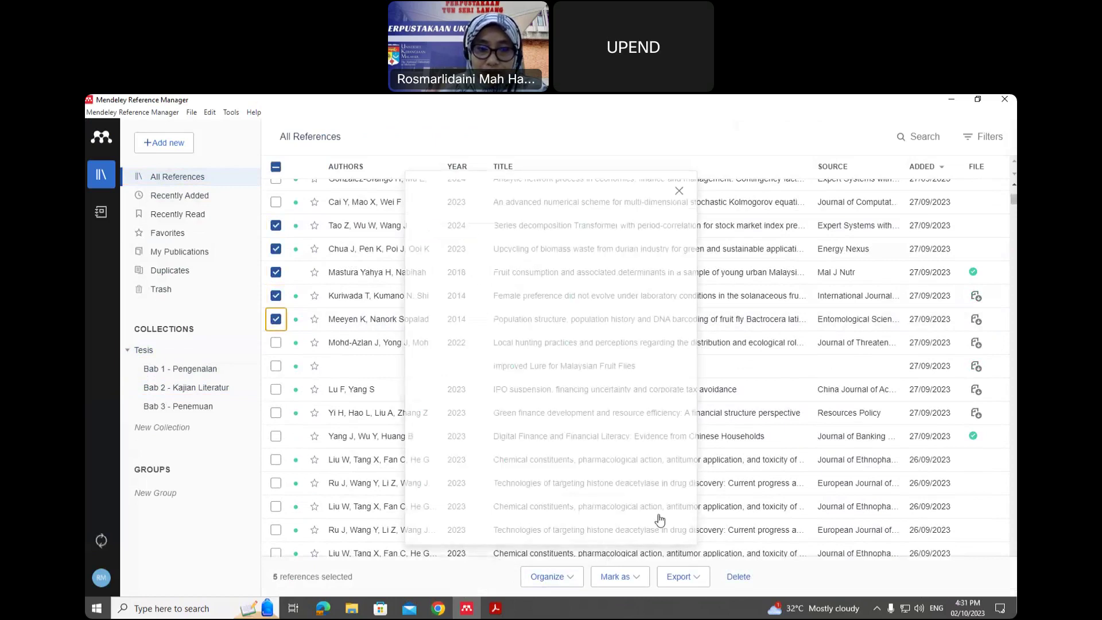
Review the references in the three Bab sub-collections, and switch to the PDF guide in Acrobat to view slides 09 and 10
left_click(191, 401)
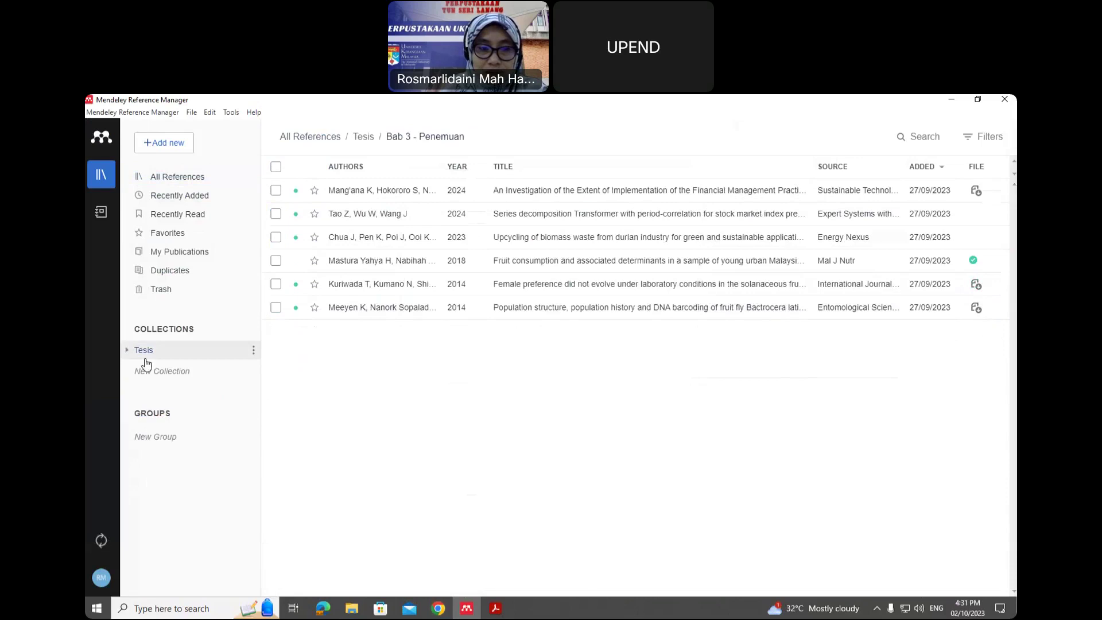
left_click(128, 350)
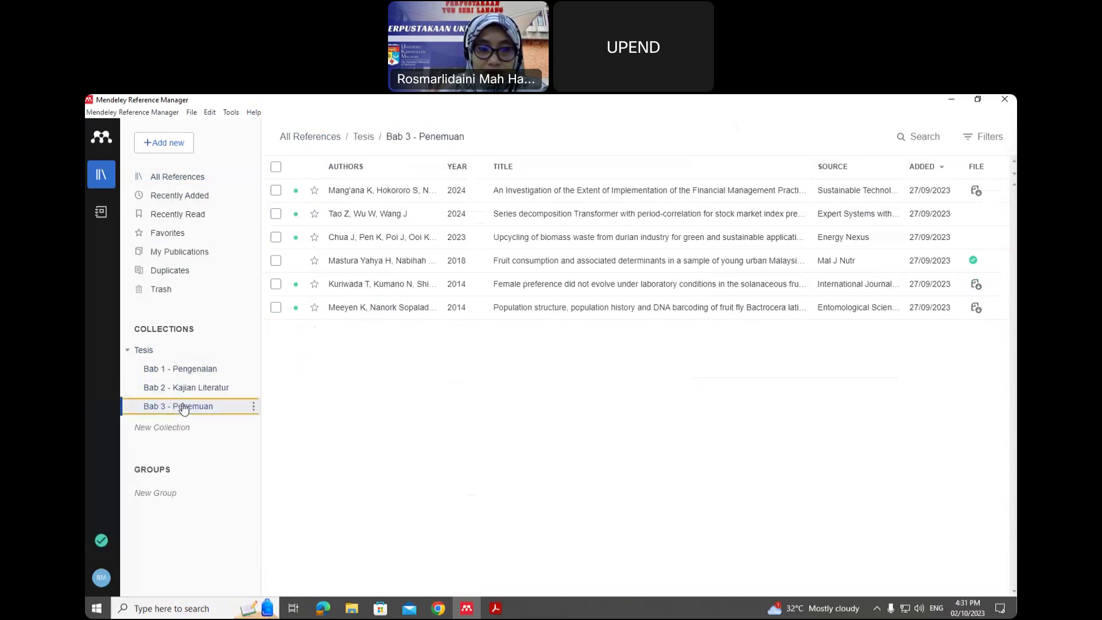
left_click(187, 390)
left_click(189, 373)
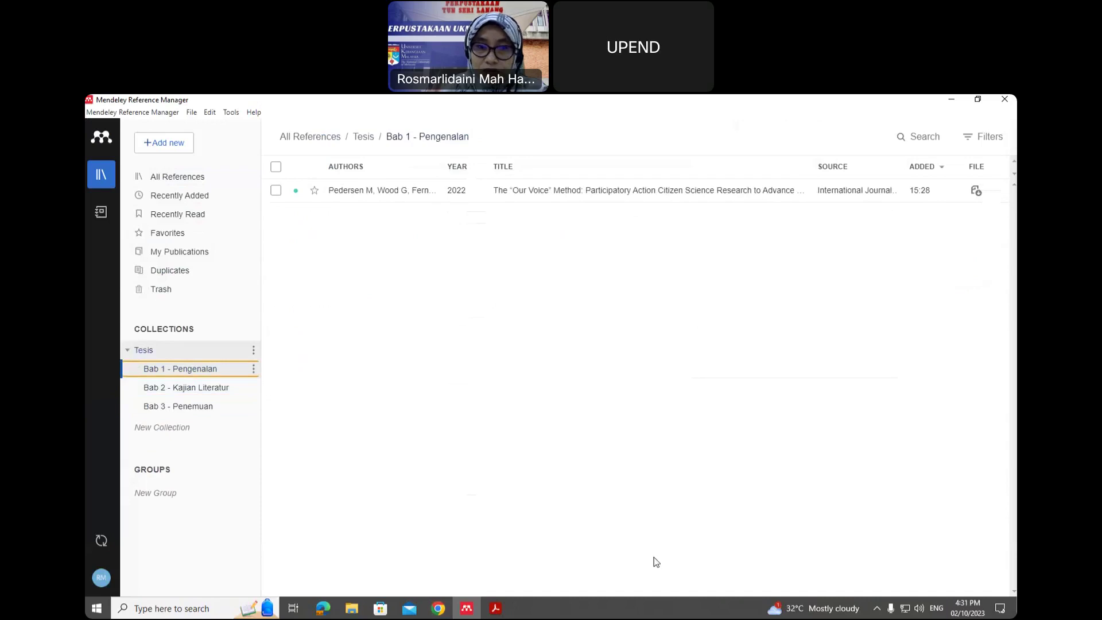
left_click(496, 609)
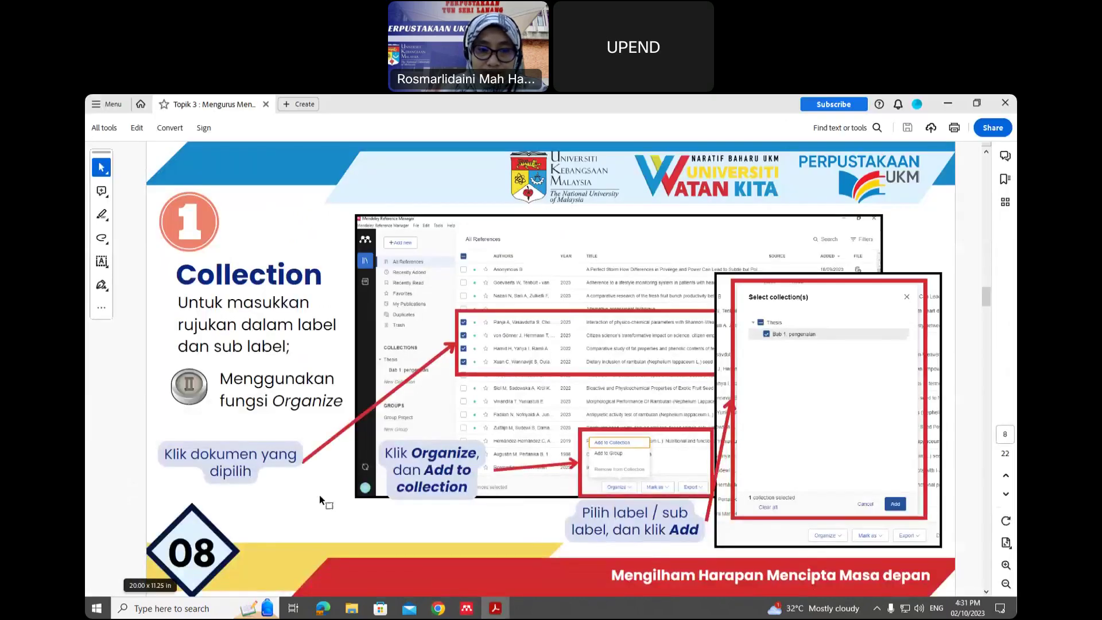
scroll(318, 491, "down", 2)
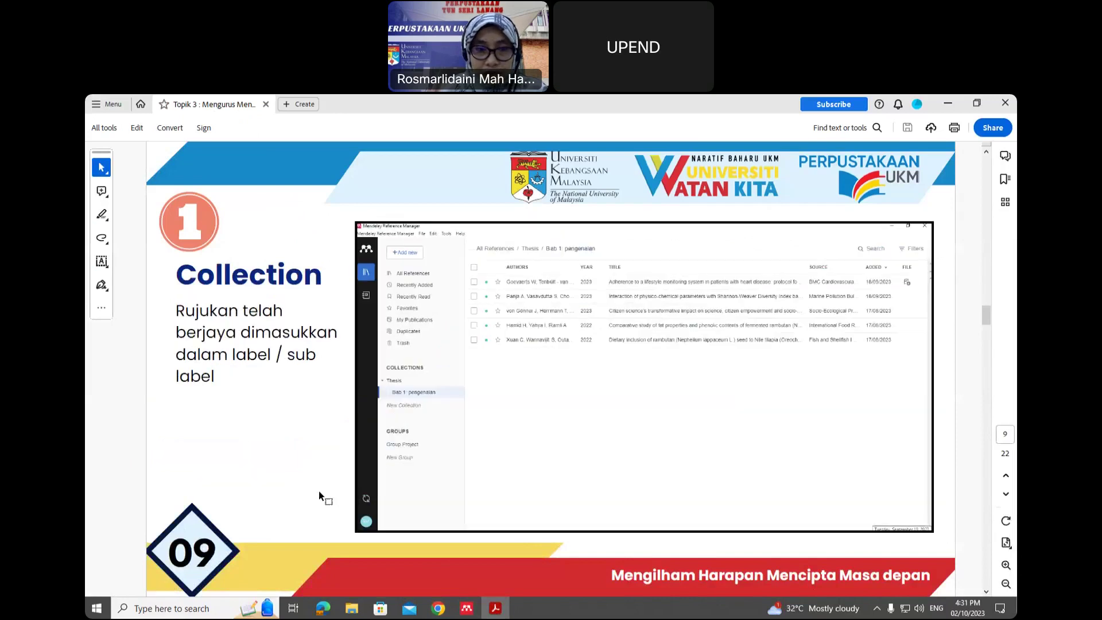
scroll(891, 402, "down", 2)
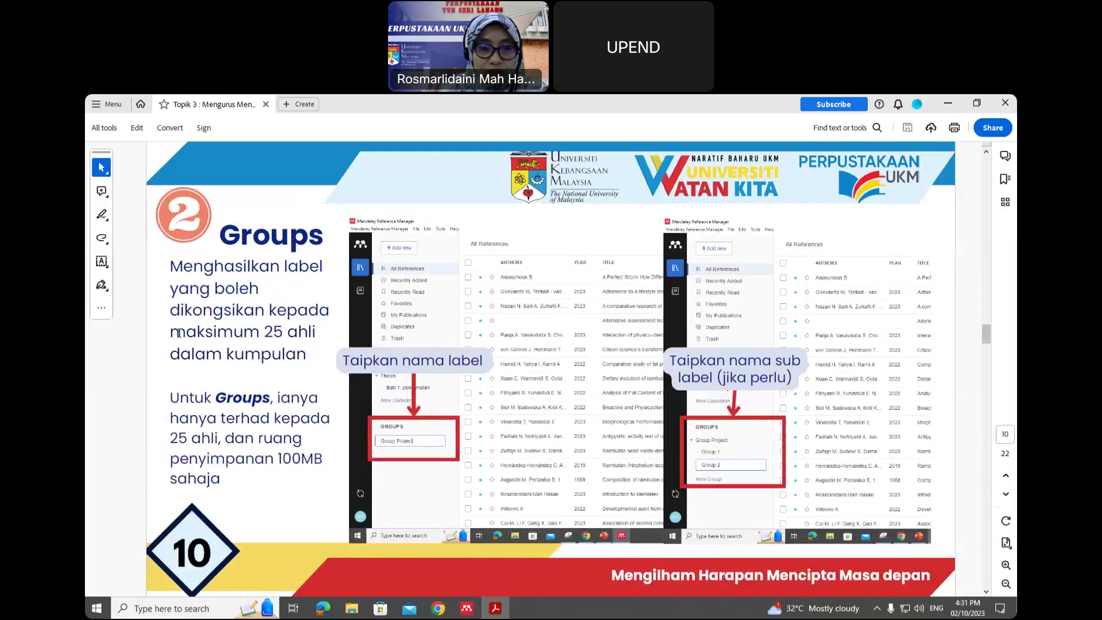
Switch to Mendeley and remove "Series decomposition Transformer..." and "Upcycling of biomass waste..." from the Bab 3 - Penemuan collection with Organize
left_click(467, 608)
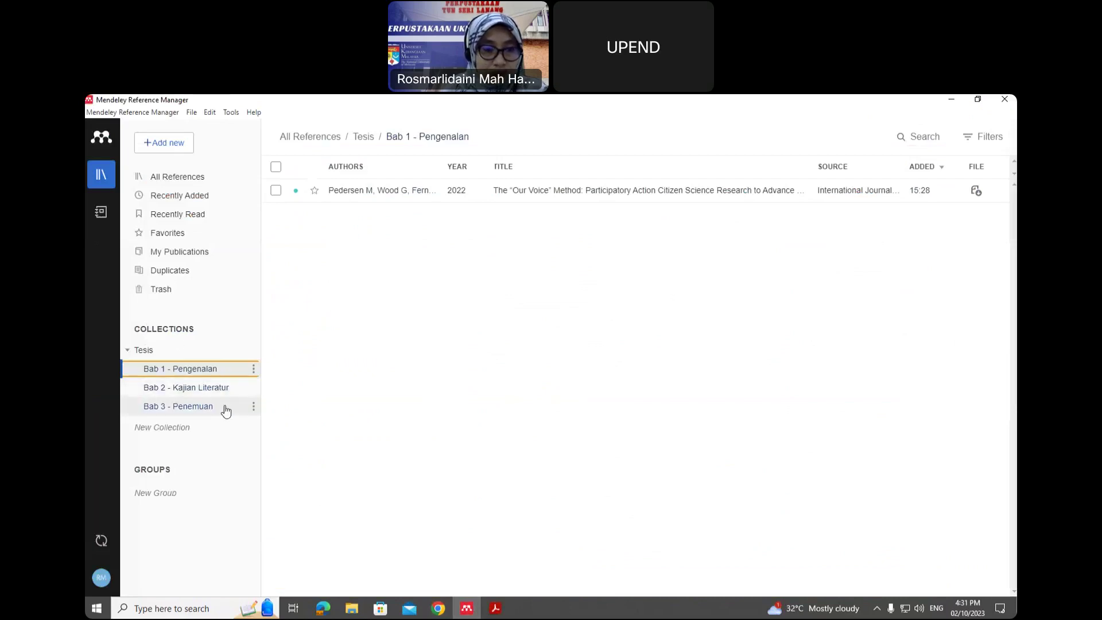
left_click(203, 407)
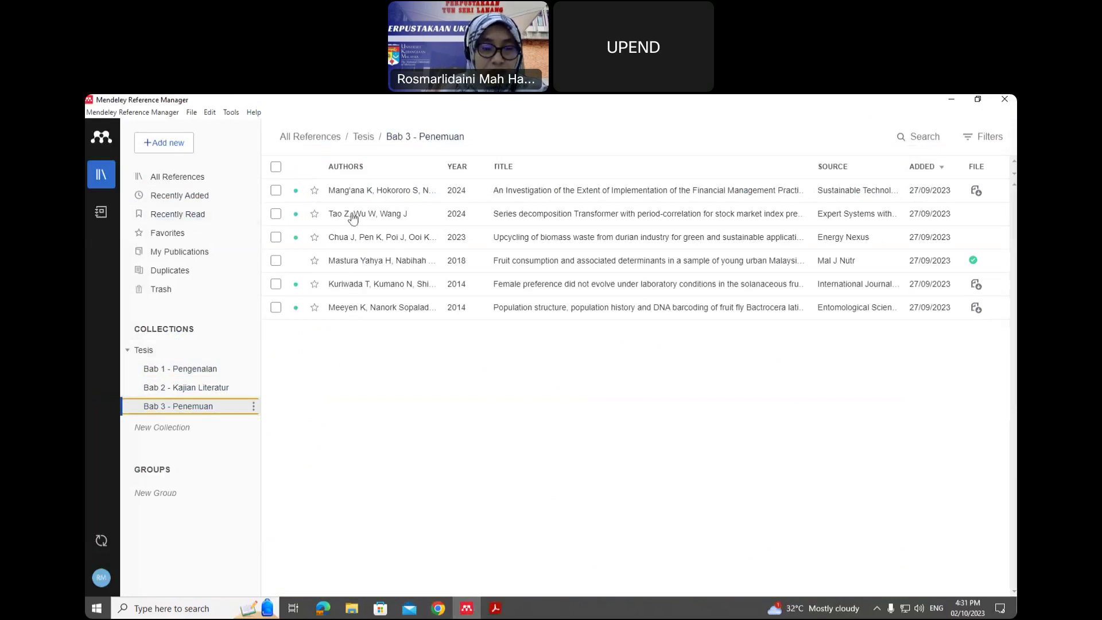
left_click(276, 214)
left_click(276, 237)
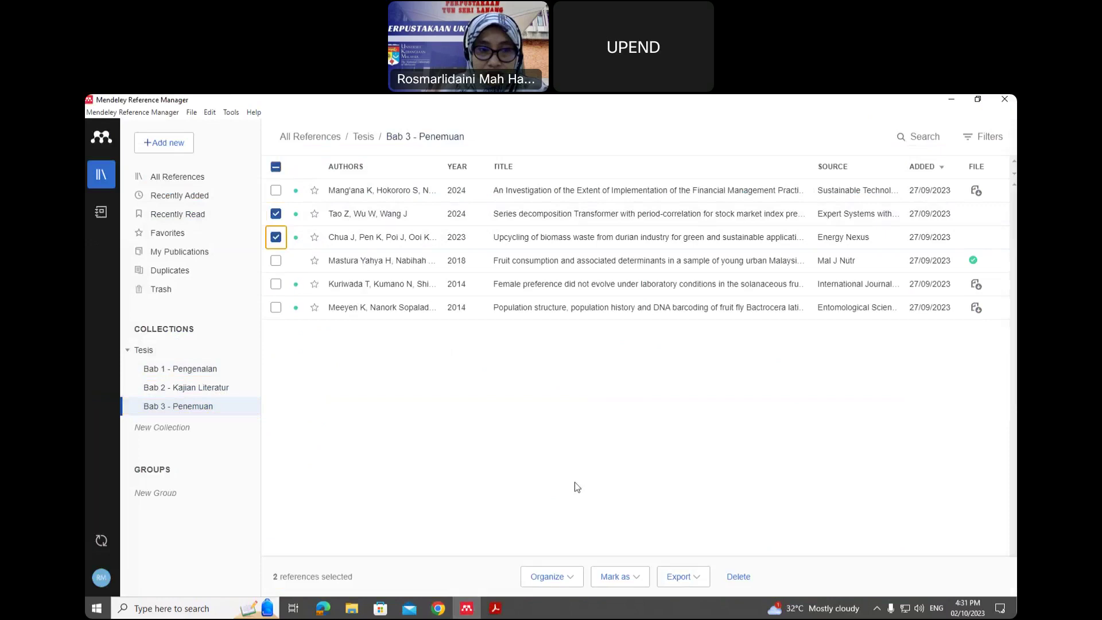
left_click(581, 579)
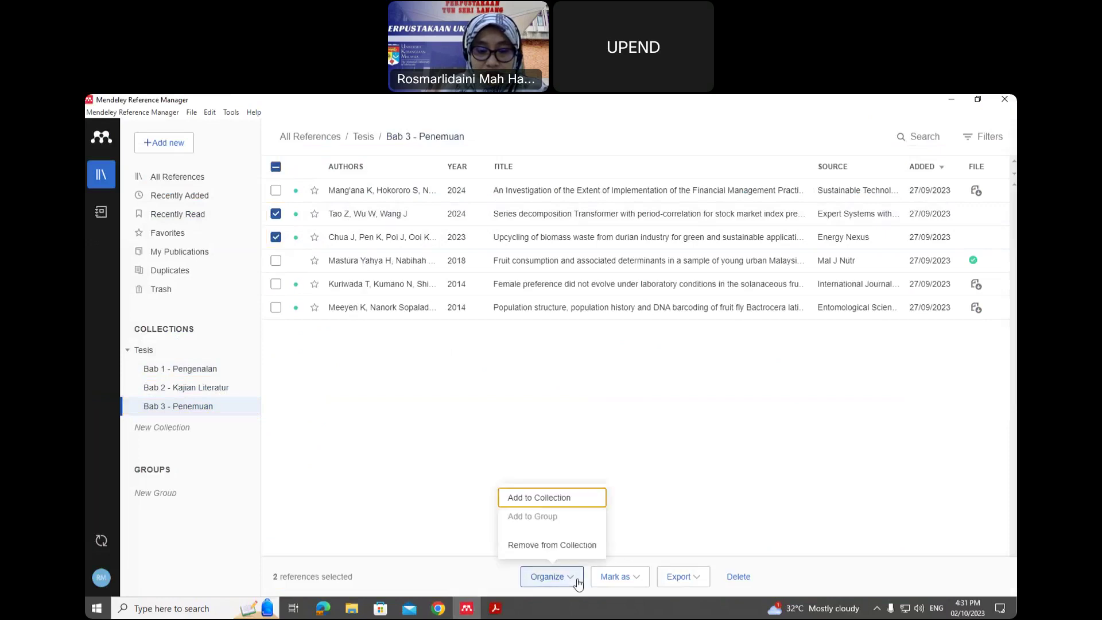
left_click(552, 545)
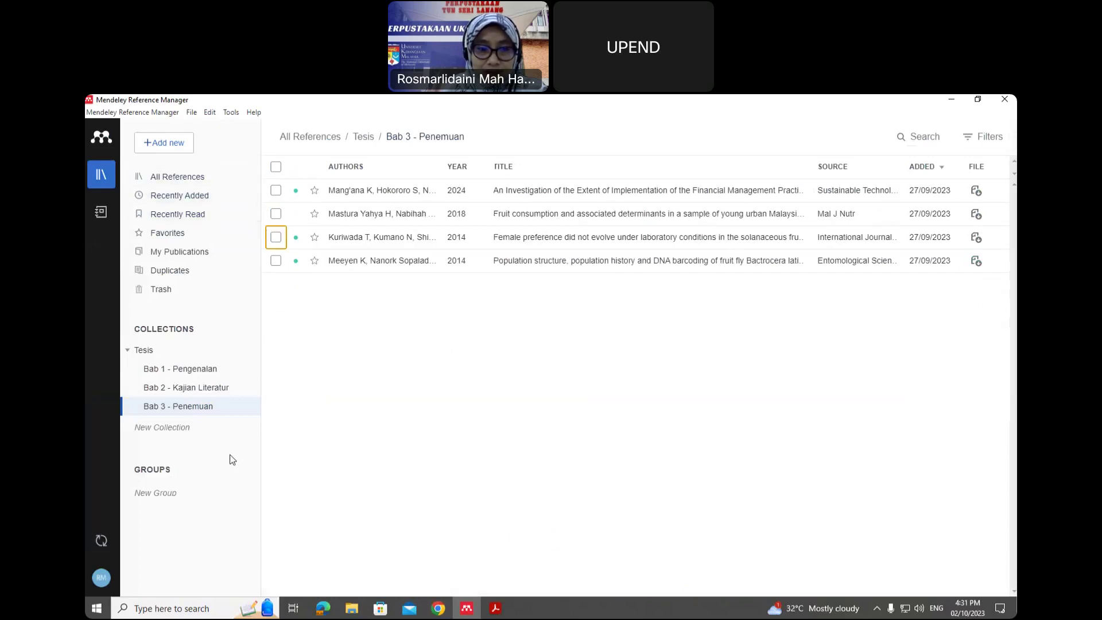
View All References with the Tesis collection collapsed, and switch to the PDF guide's slide 10 on Groups in Acrobat
left_click(188, 177)
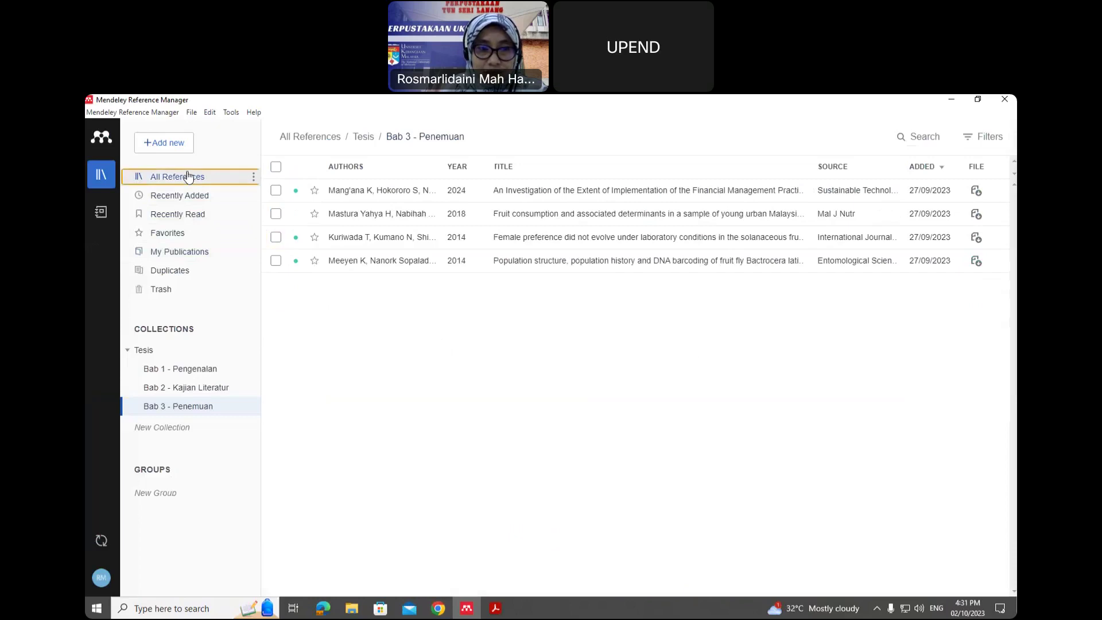
left_click(131, 351)
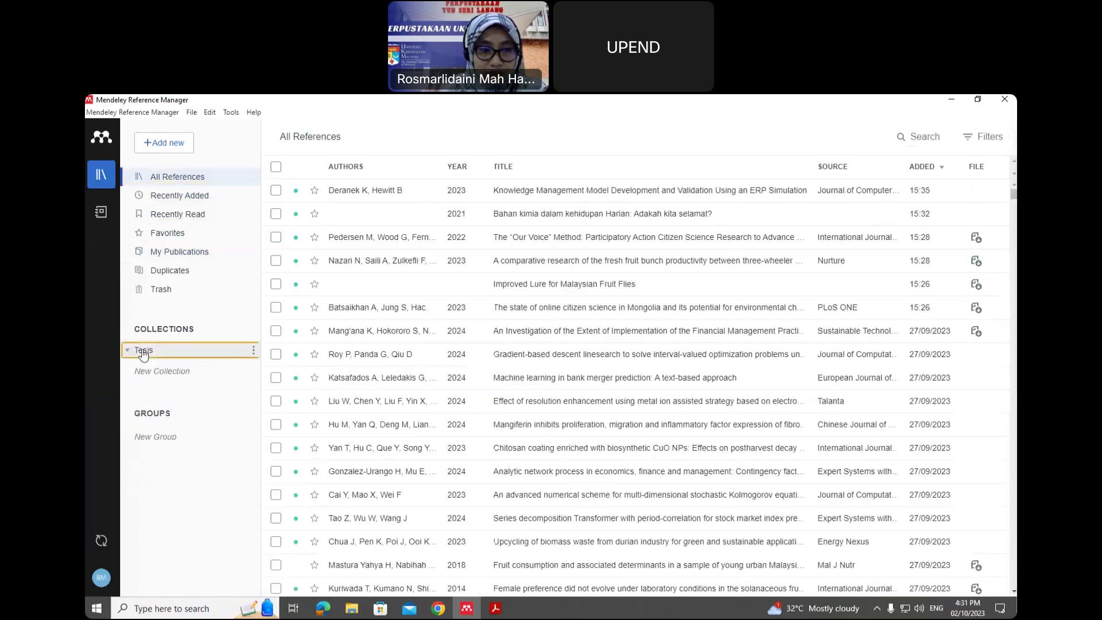
left_click(507, 611)
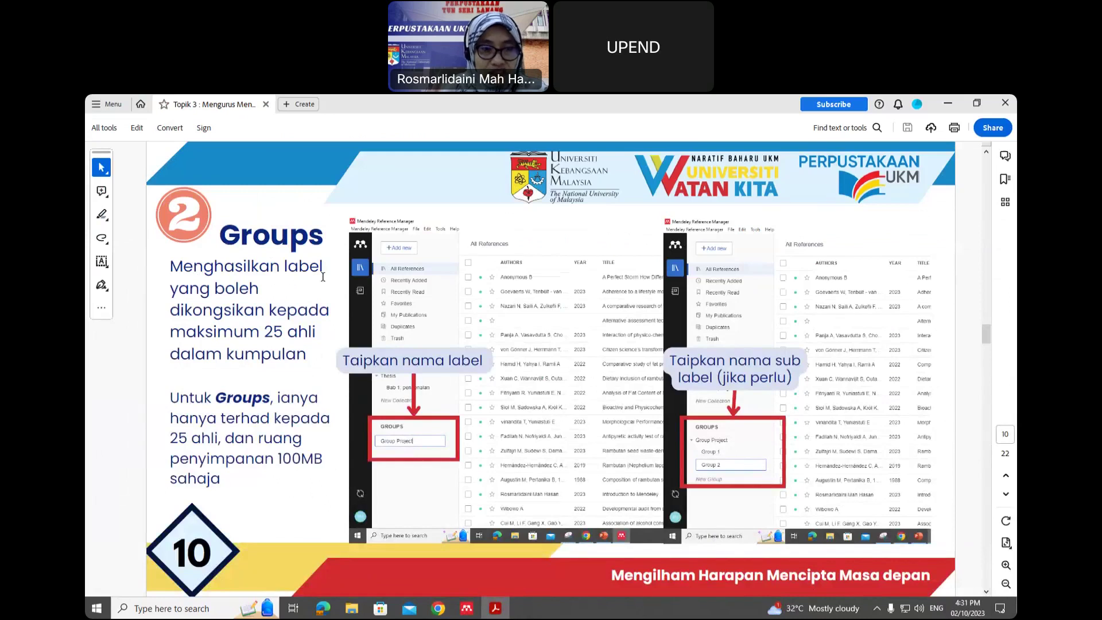
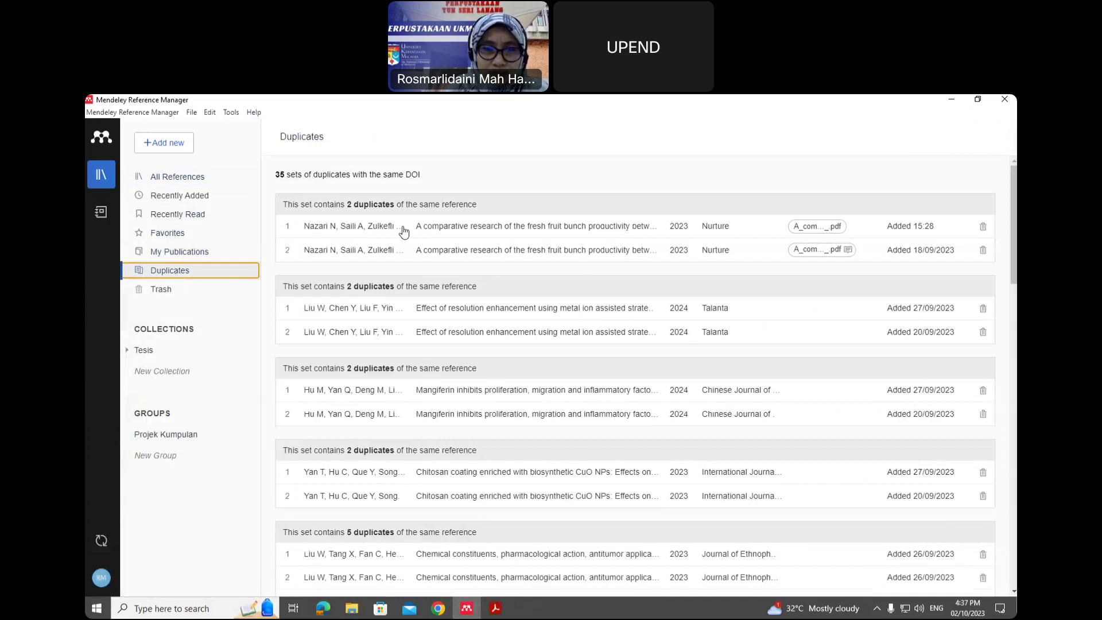
In Duplicates, move the newer copies of "A comparative research...", "Effect of resolution enhancement..." and "Mangiferin inhibits proliferation..." to the trash
left_click_drag(278, 176, 427, 177)
left_click(429, 172)
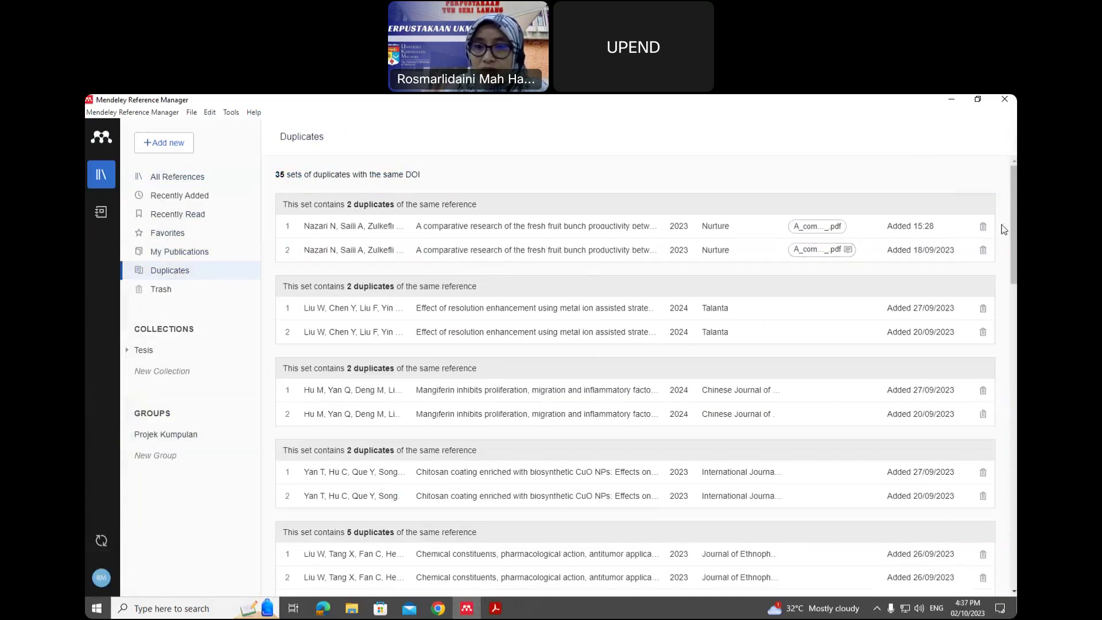
left_click(983, 227)
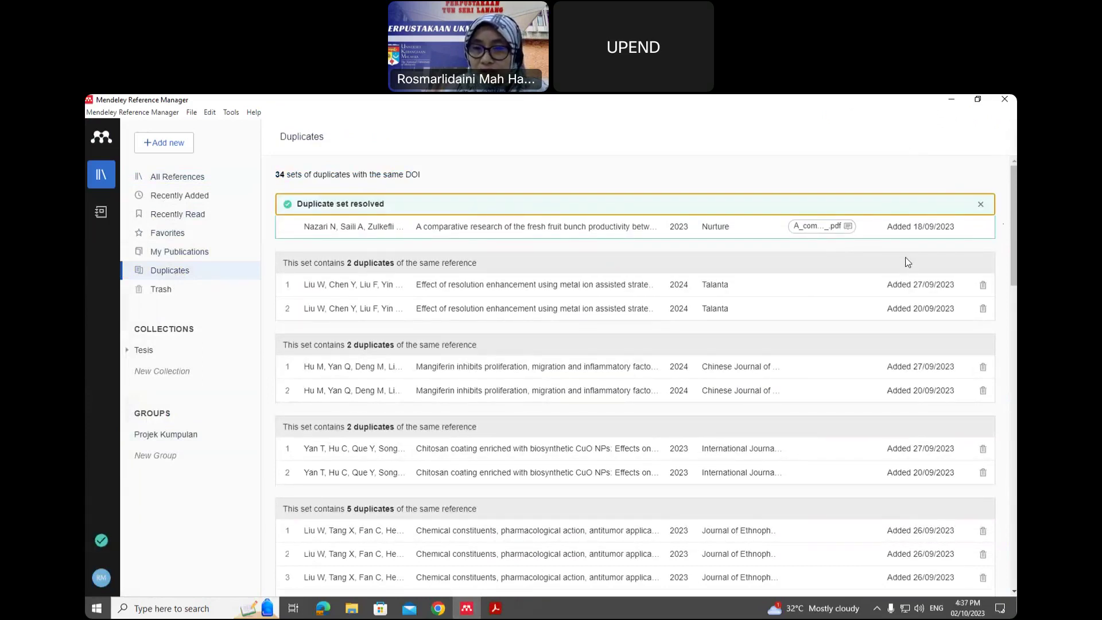
left_click(983, 287)
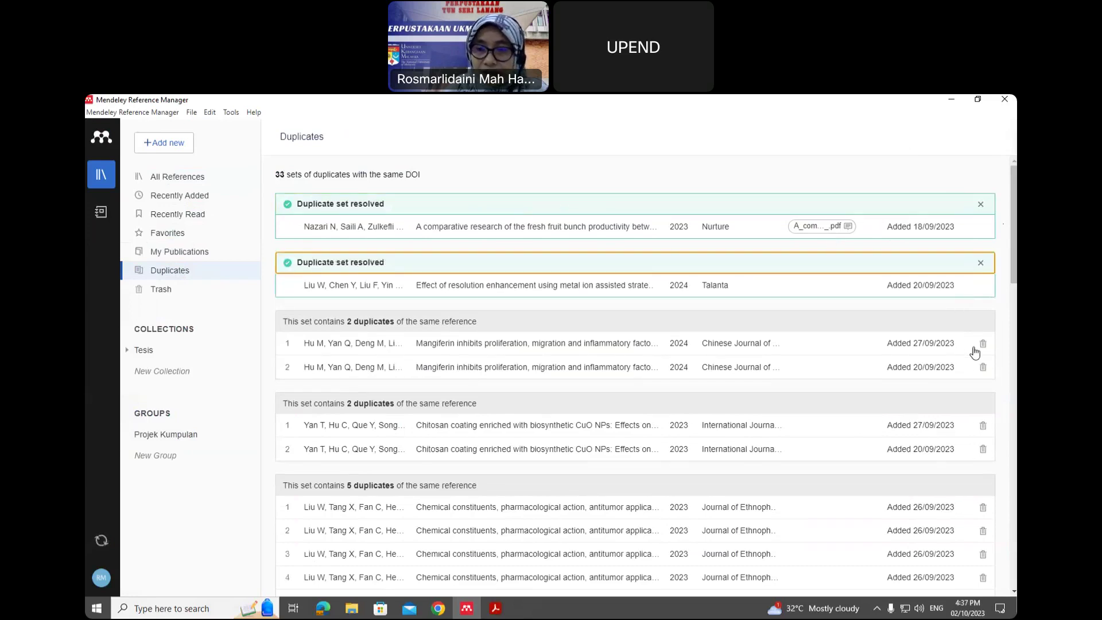
left_click(984, 344)
Move the extra copies of "Chemical constituents, pharmacological action..." to the trash, keeping only one
scroll(981, 321, "down", 3)
left_click(983, 310)
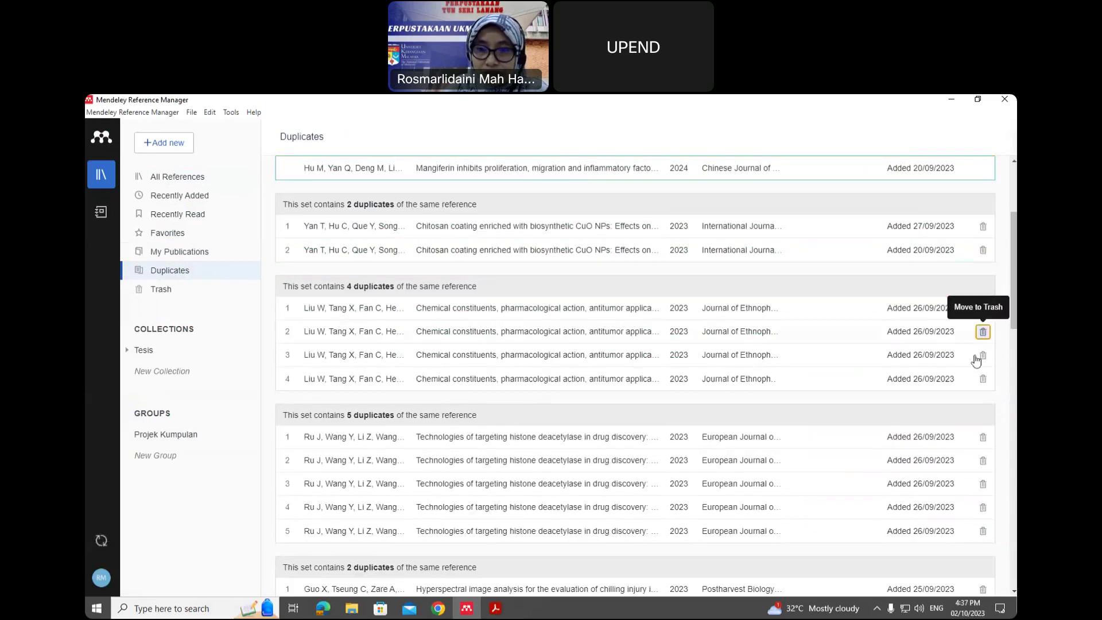
left_click(981, 355)
left_click(983, 352)
left_click(983, 333)
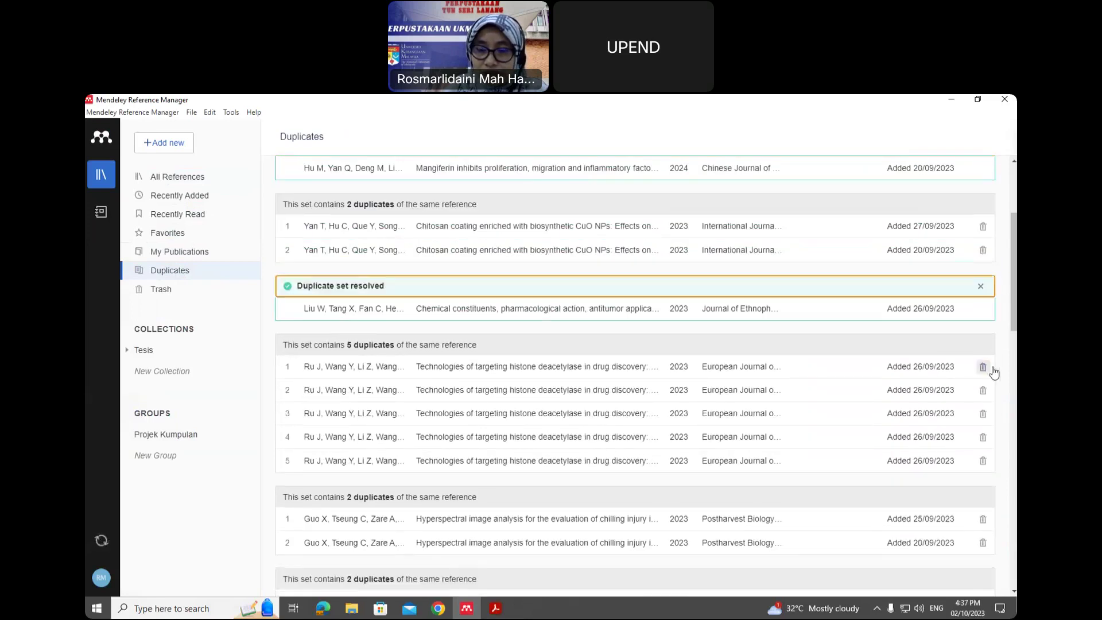
Trash all but one copy of "Technologies of targeting histone deacetylase..." and the 25/09/2023 copy of "Hyperspectral image analysis..."
scroll(990, 322, "down", 2)
left_click(983, 273)
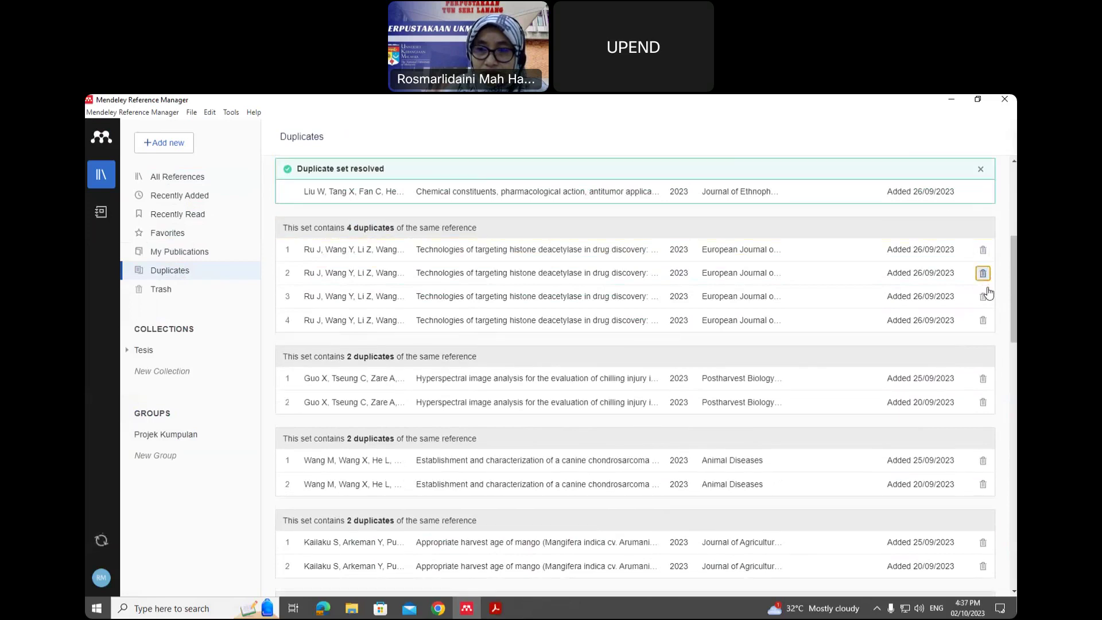
left_click(985, 295)
left_click(985, 276)
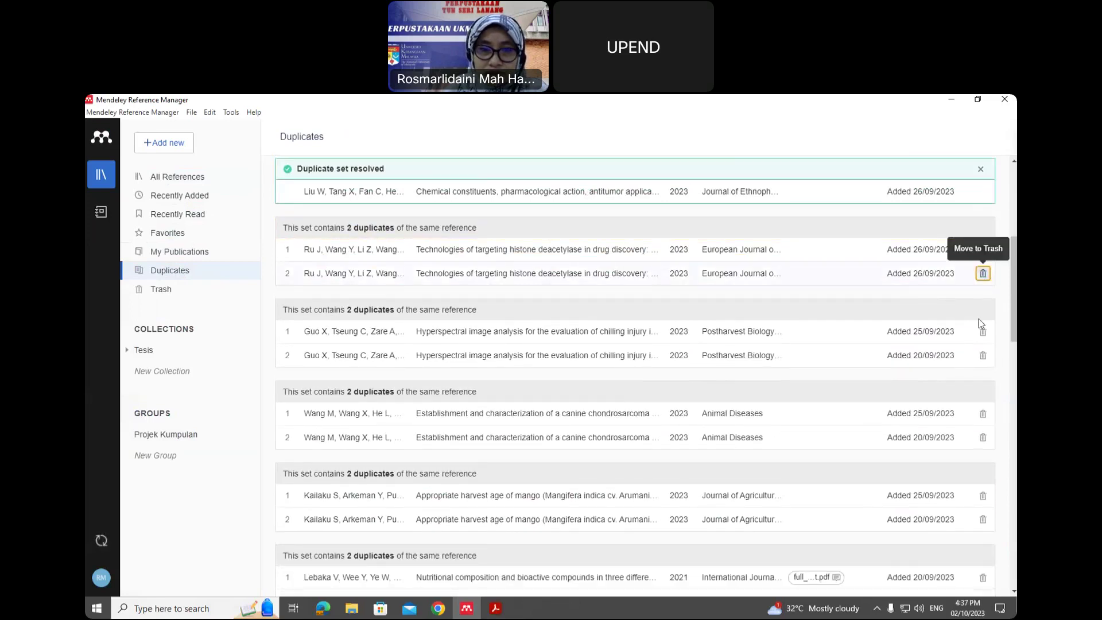
left_click(984, 275)
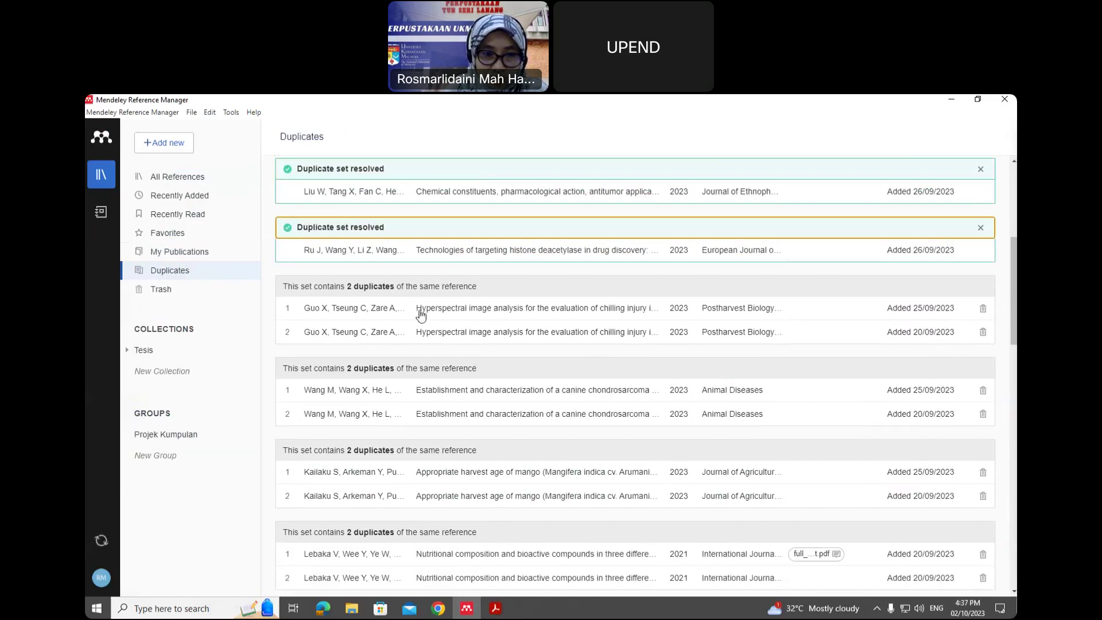
left_click(983, 309)
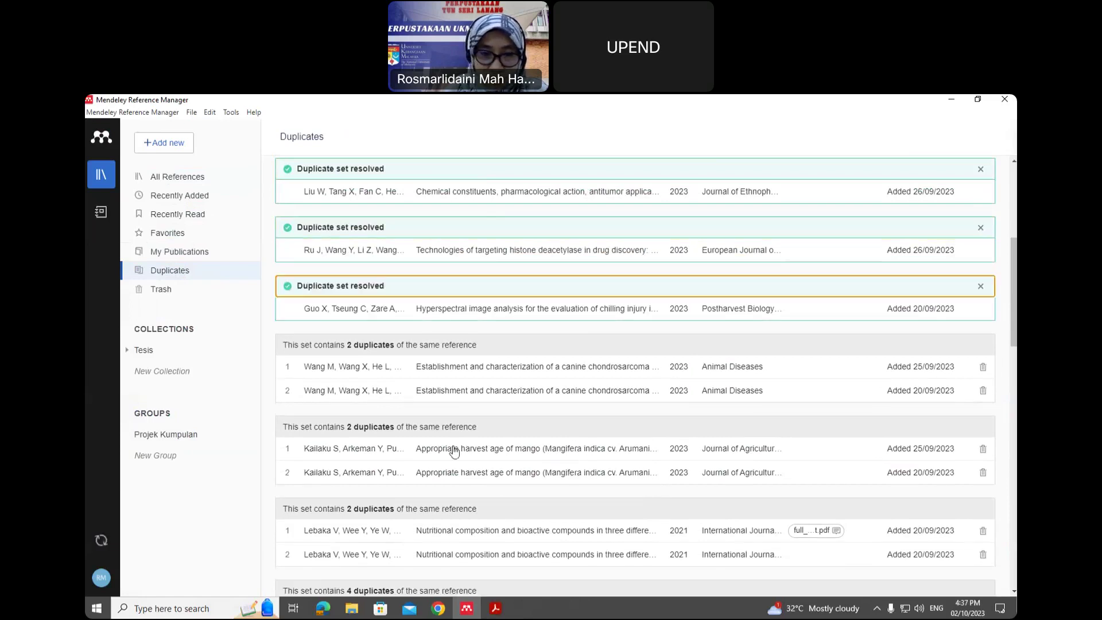
Trash the 25/09/2023 copies of "Establishment and characterization..." and "Appropriate harvest age of mango...", and the copy of "Nutritional composition..." without a PDF
left_click(984, 367)
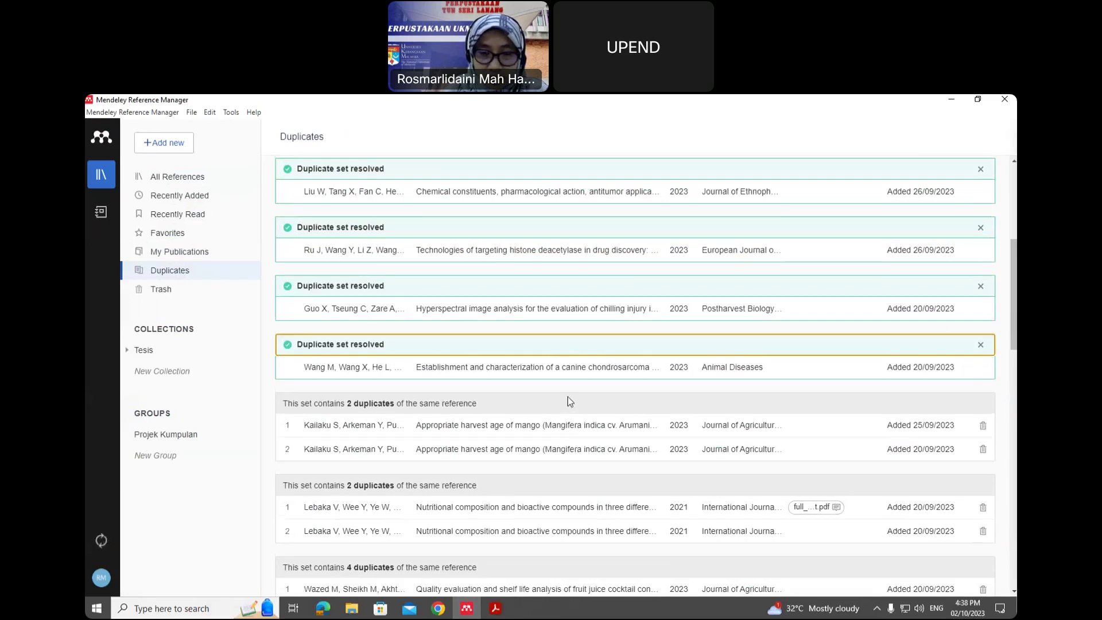
scroll(567, 397, "down", 2)
left_click(983, 309)
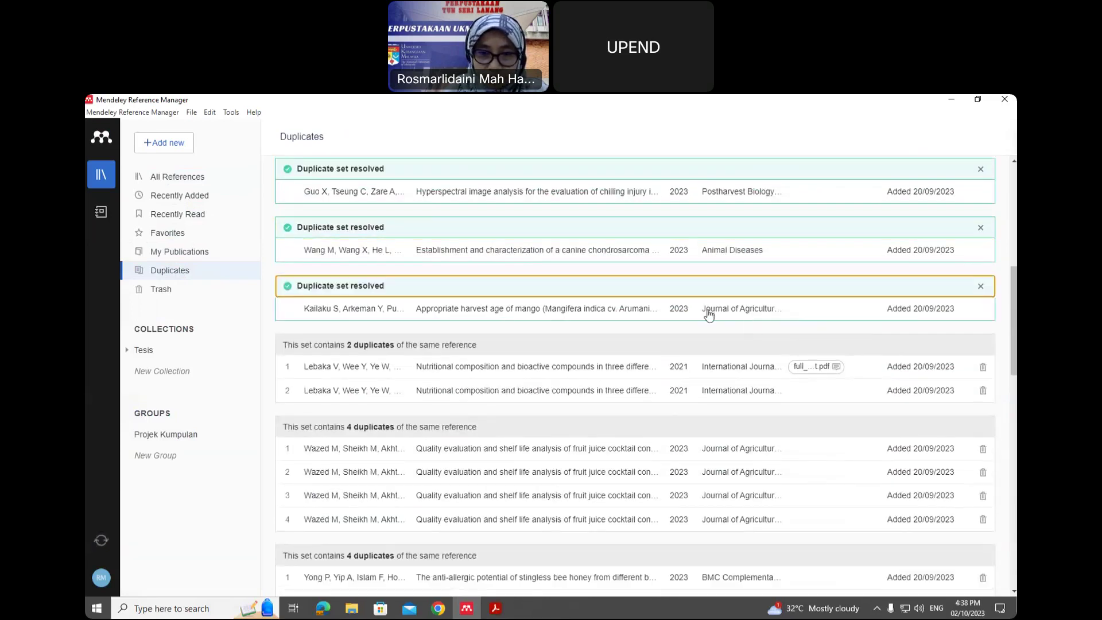
scroll(951, 377, "down", 1)
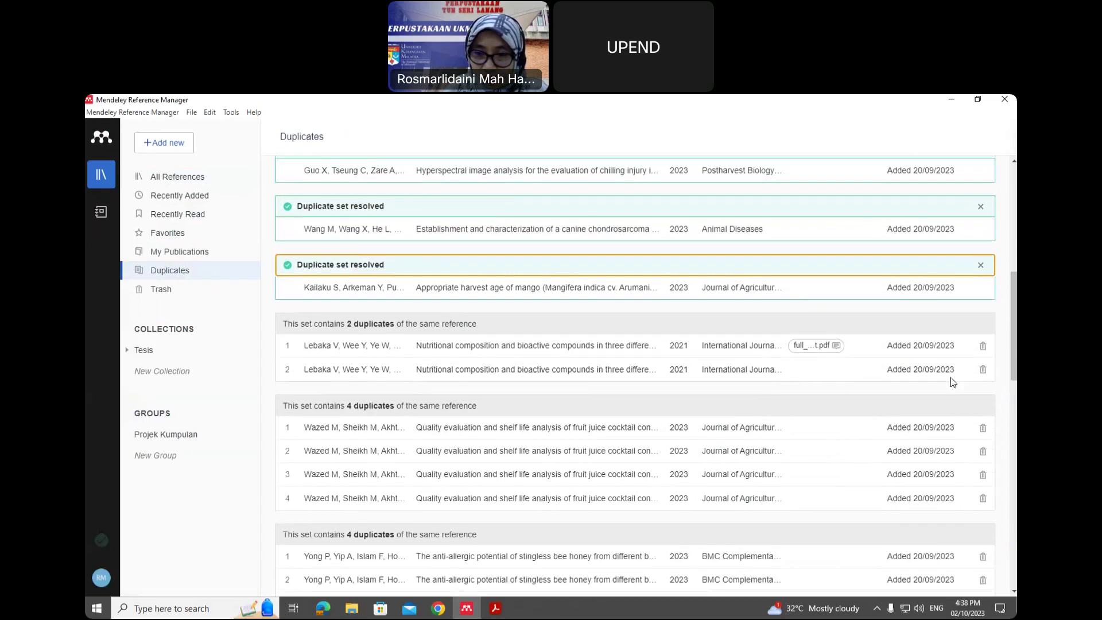
left_click(984, 332)
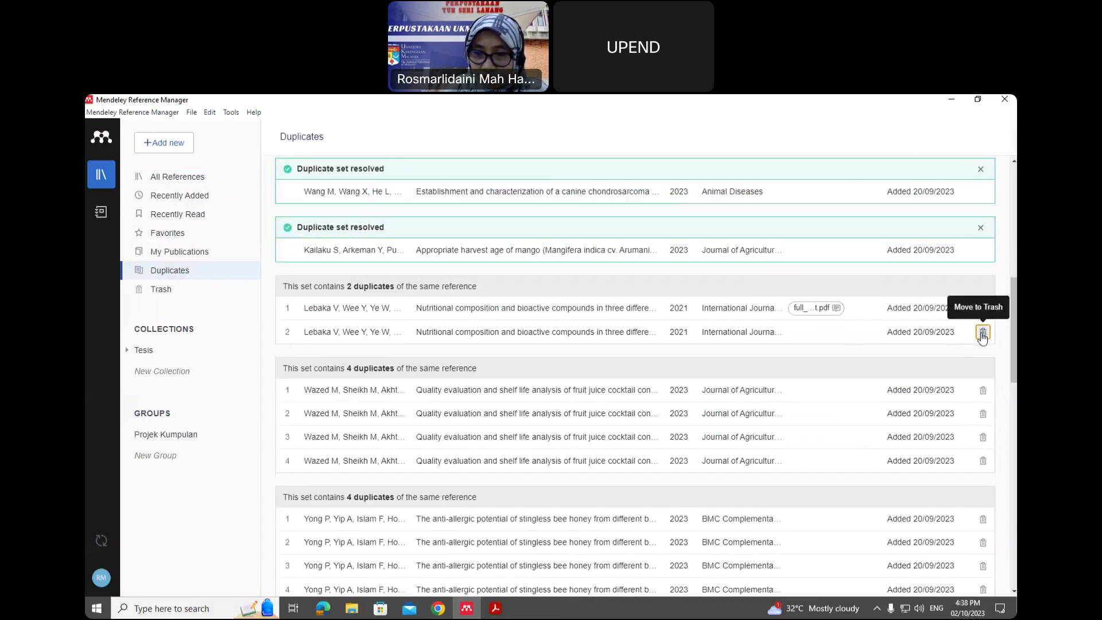
Look through the remaining unresolved duplicate sets and the resolved ones in the Duplicates list
scroll(741, 396, "down", 2)
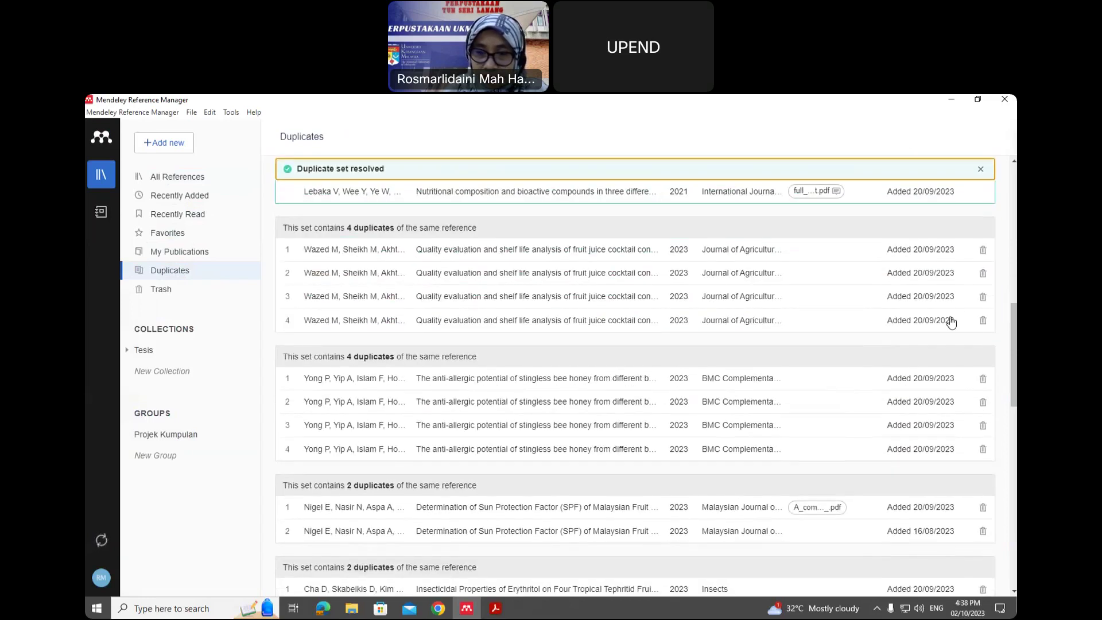
scroll(687, 352, "down", 15)
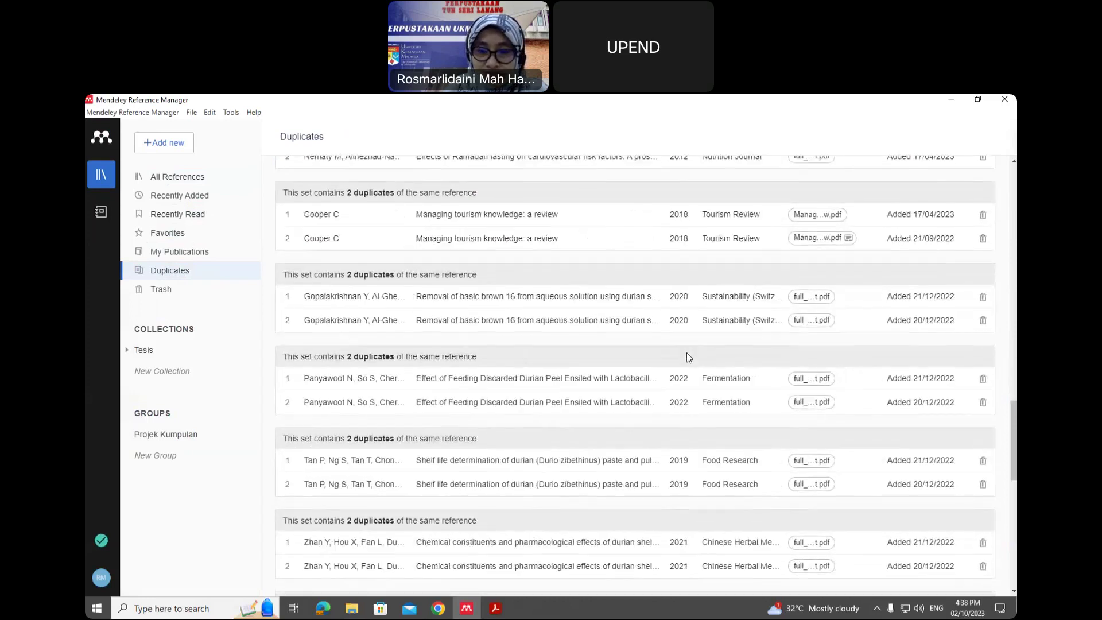
scroll(687, 351, "down", 3)
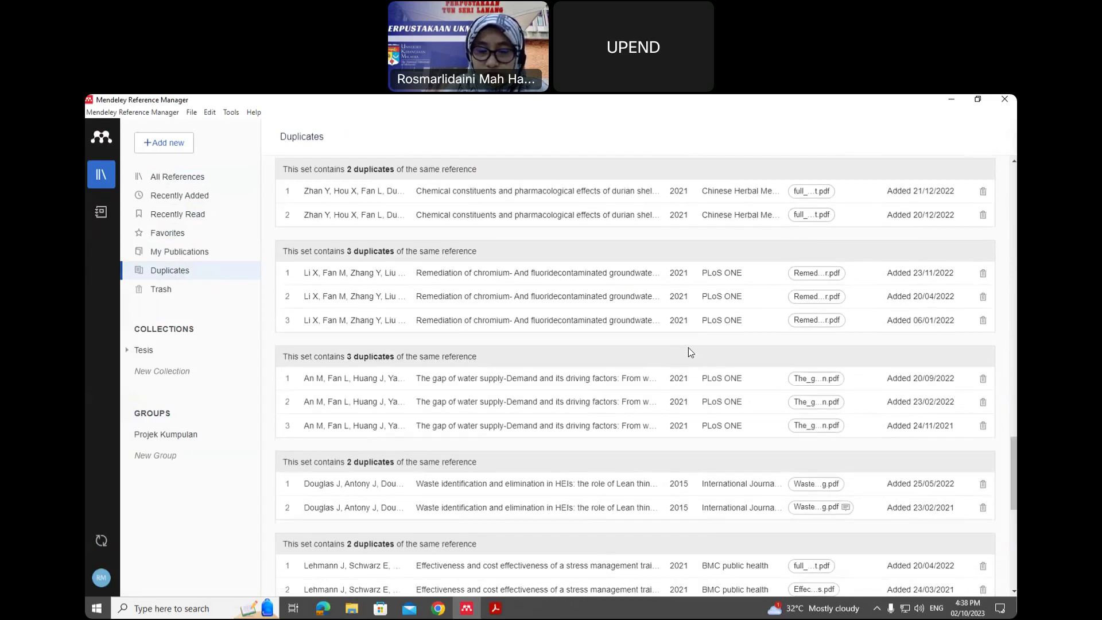
left_click_drag(1011, 466, 1011, 196)
scroll(373, 215, "down", 3)
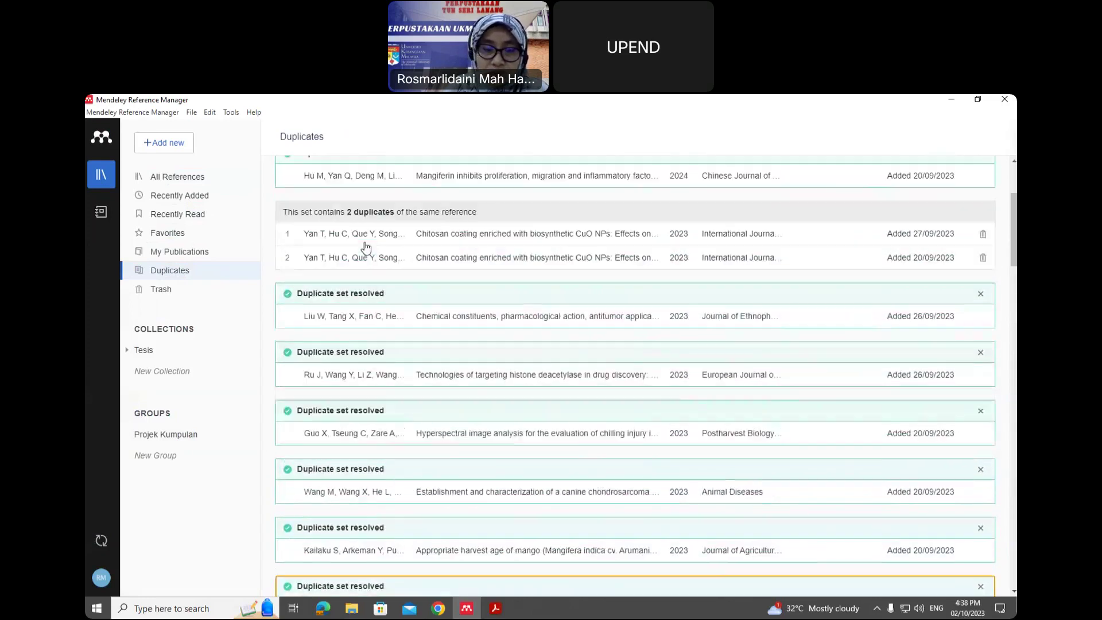
scroll(373, 224, "up", 3)
scroll(372, 237, "down", 1)
scroll(367, 235, "down", 2)
scroll(359, 233, "up", 3)
scroll(358, 233, "down", 3)
scroll(574, 230, "up", 3)
scroll(478, 169, "down", 3)
Switch to the PDF guide in Acrobat and read the slides on duplicate references through slide 18 on Tag & Filter
left_click(496, 609)
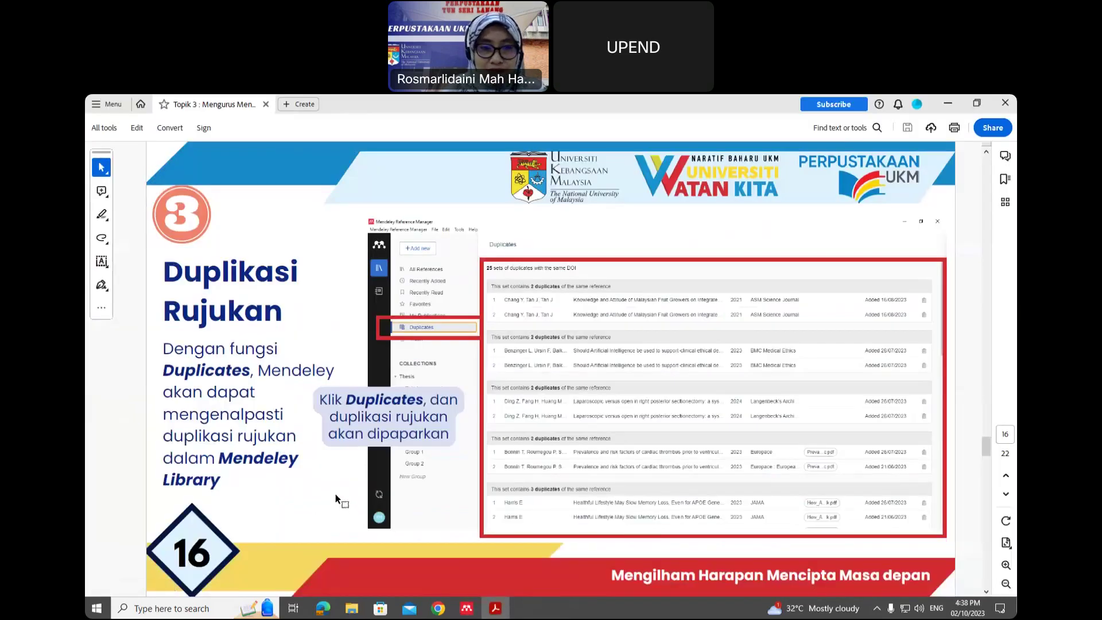
scroll(335, 493, "down", 1)
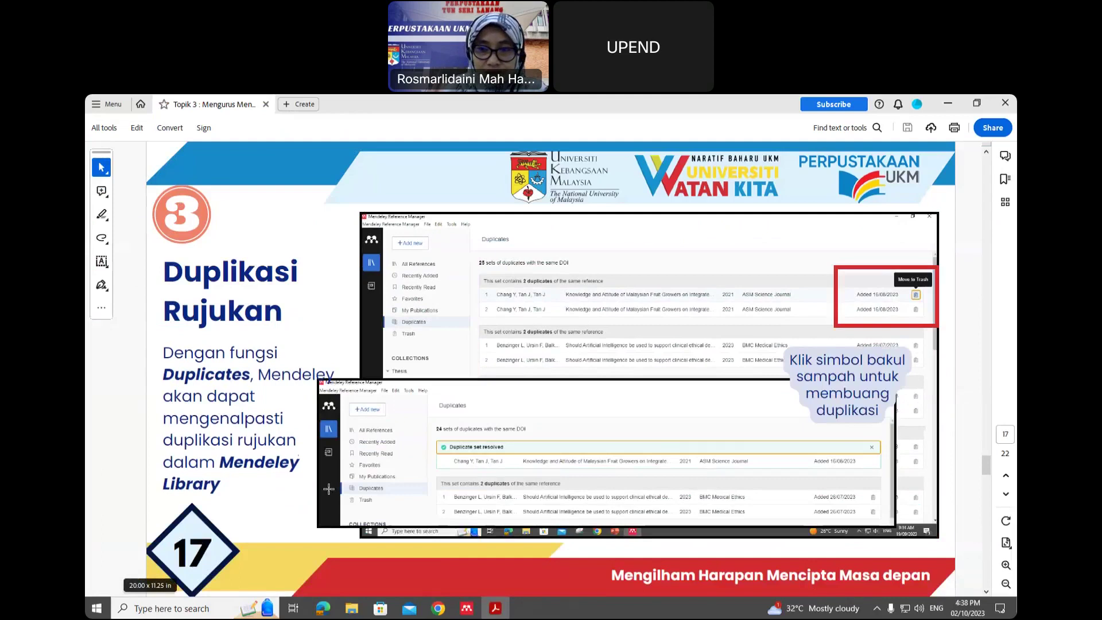
scroll(329, 490, "down", 1)
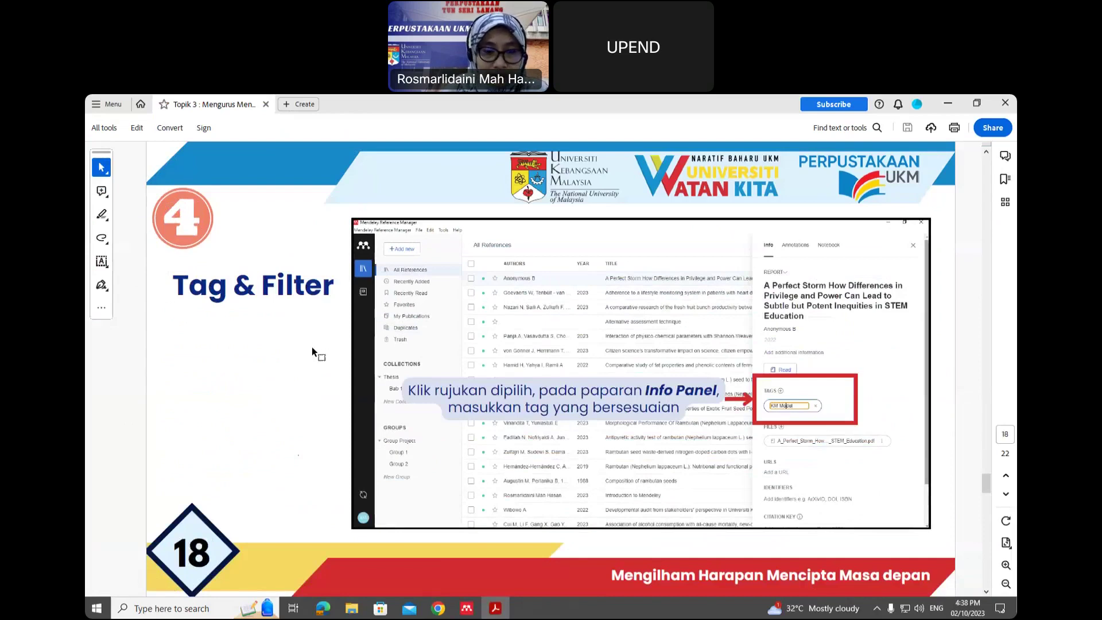
Switch to Mendeley Reference Manager and, in All References, add the tag KM Model to "The 'Our Voice' Method"
left_click(466, 610)
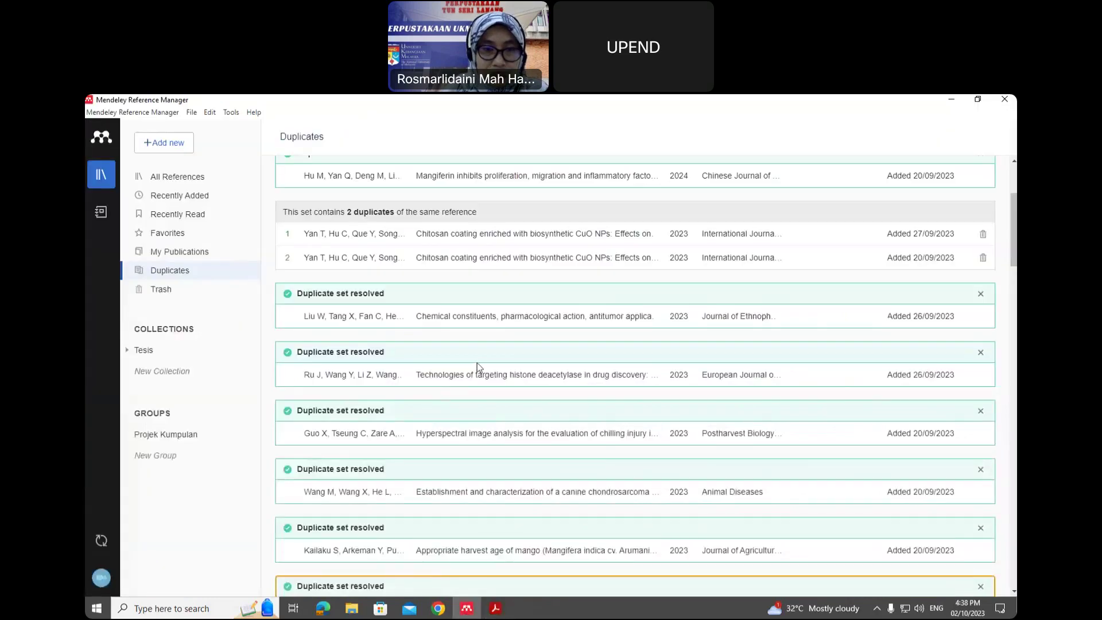
left_click(183, 175)
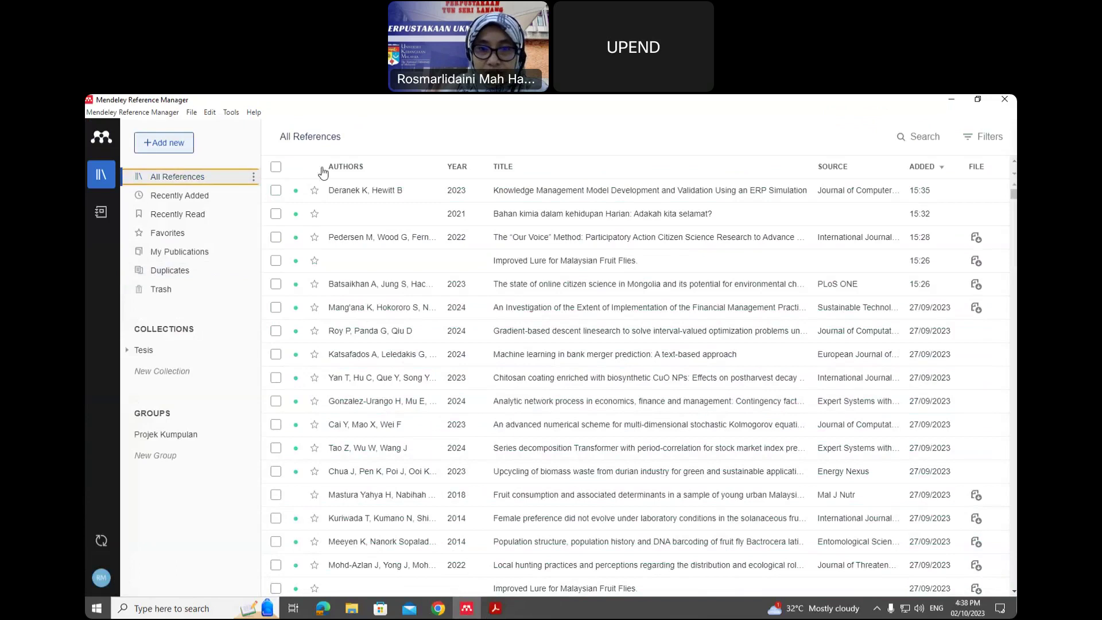
left_click(526, 241)
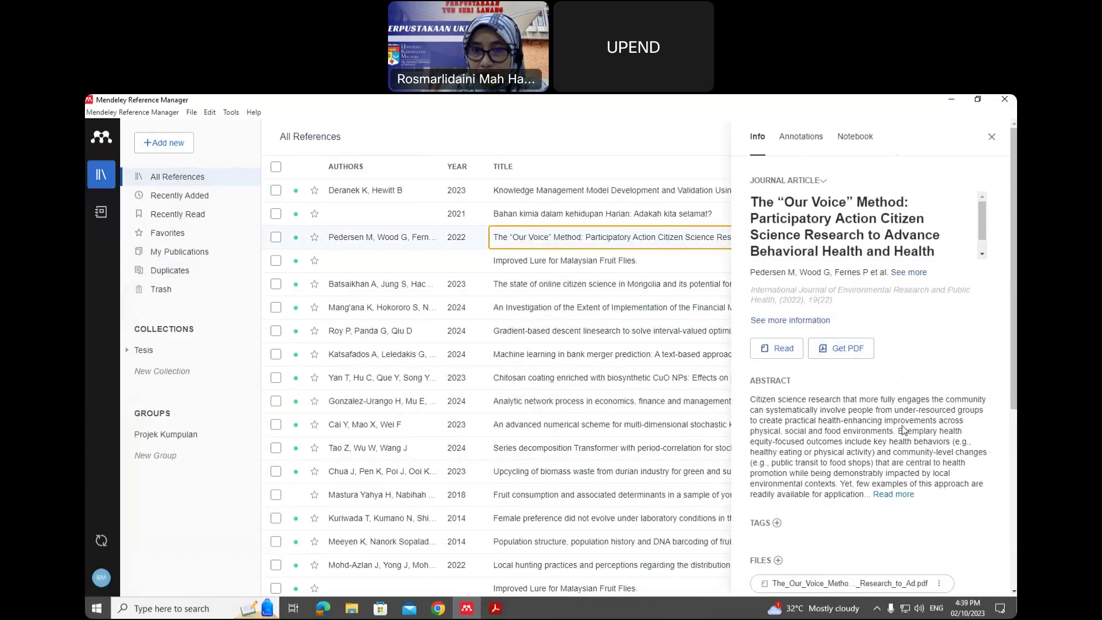
scroll(878, 356, "down", 3)
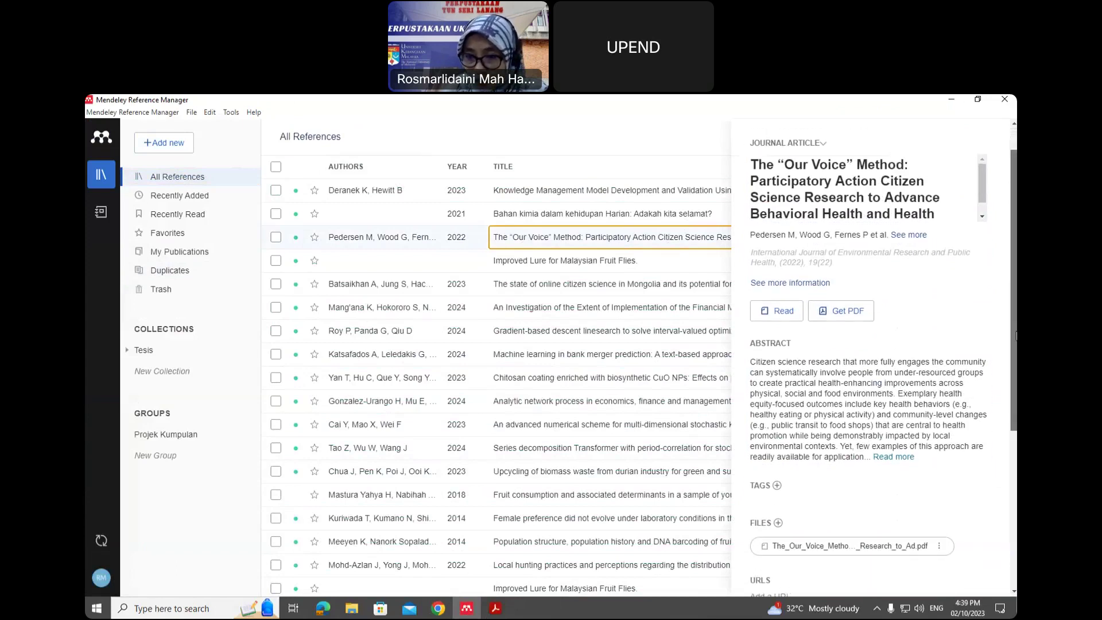
scroll(930, 382, "down", 1)
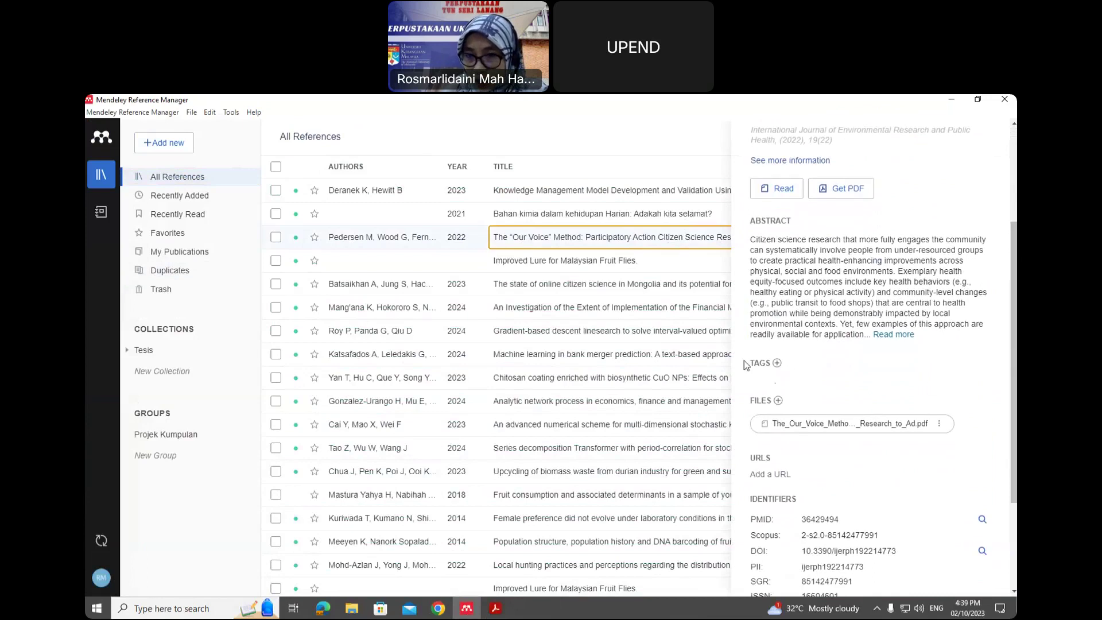
left_click(777, 363)
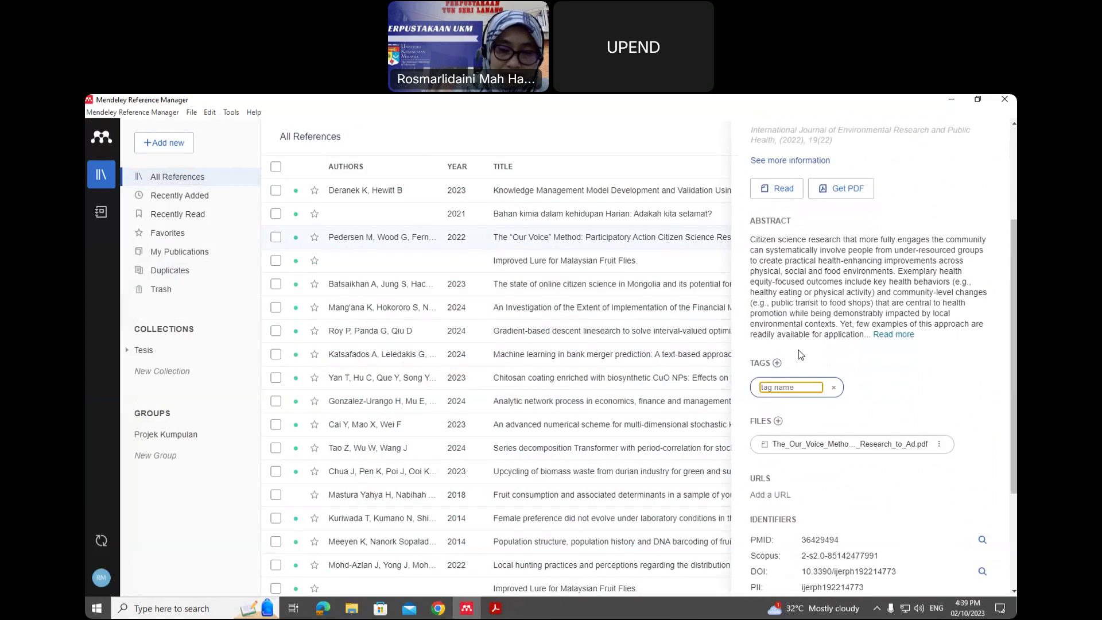
type("KM Model")
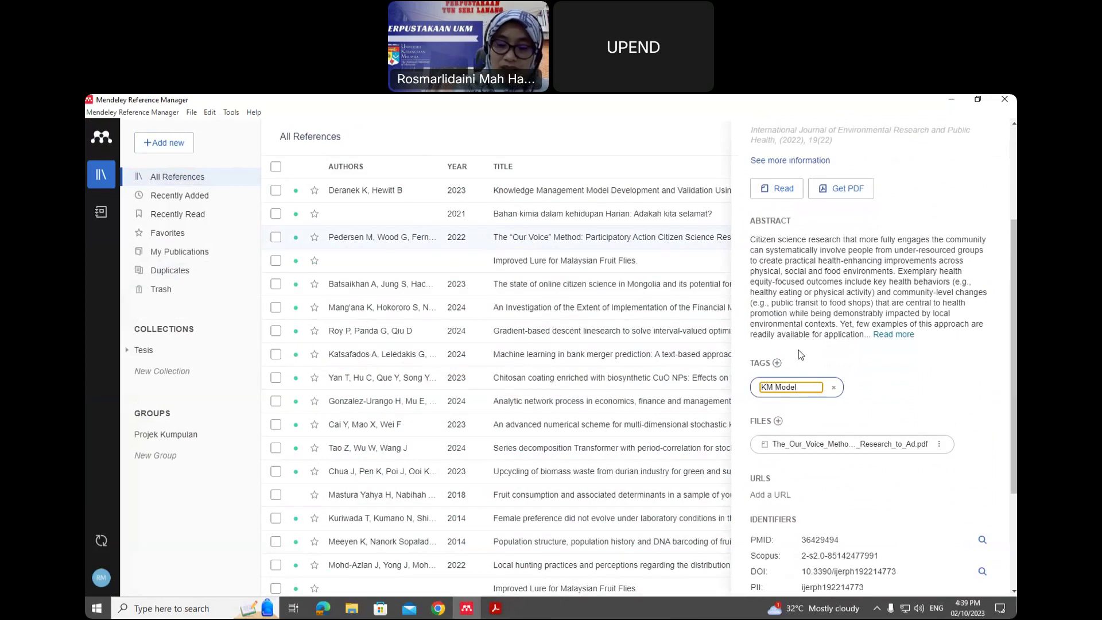
key("Return")
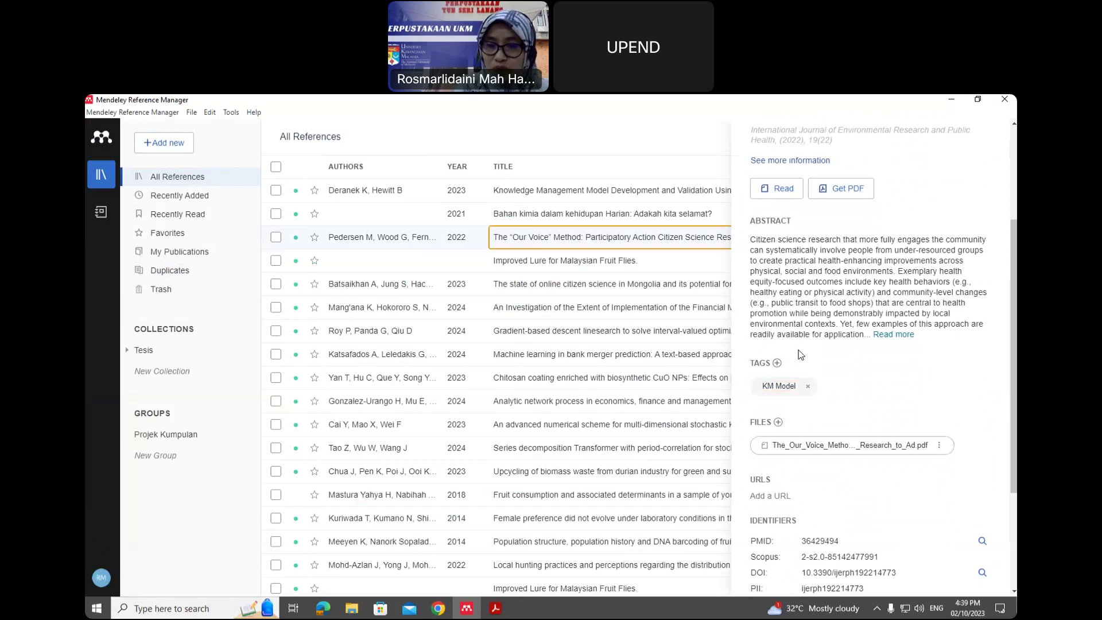
Add a second tag, KM Theory, to "The 'Our Voice' Method" reference and close its details
left_click(777, 364)
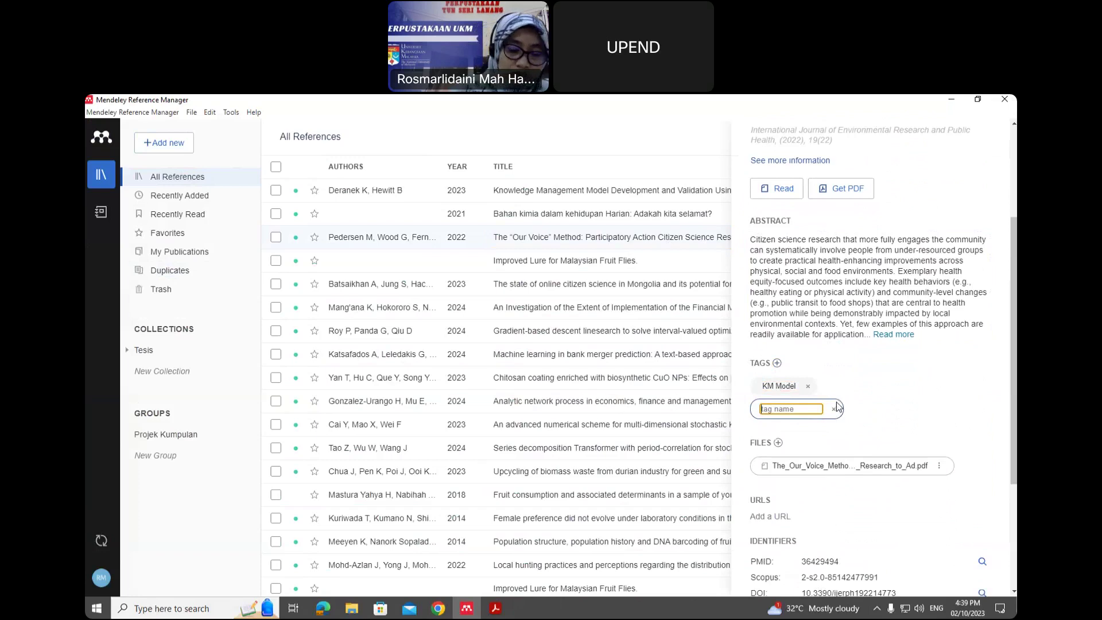
type("KM ")
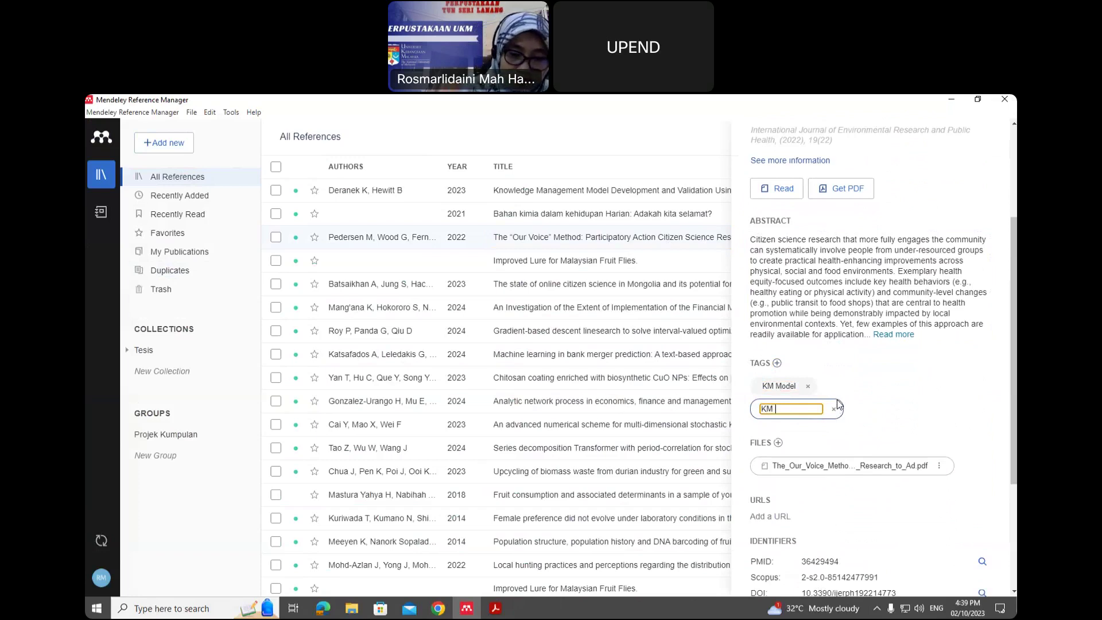
type("Theory")
key("Return")
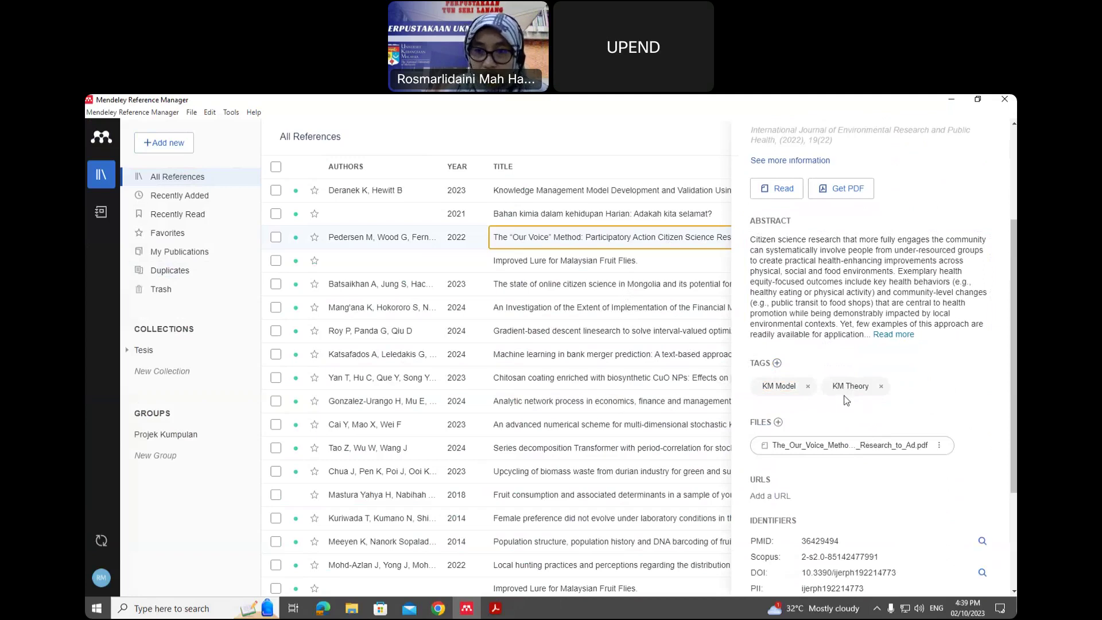
scroll(873, 321, "up", 3)
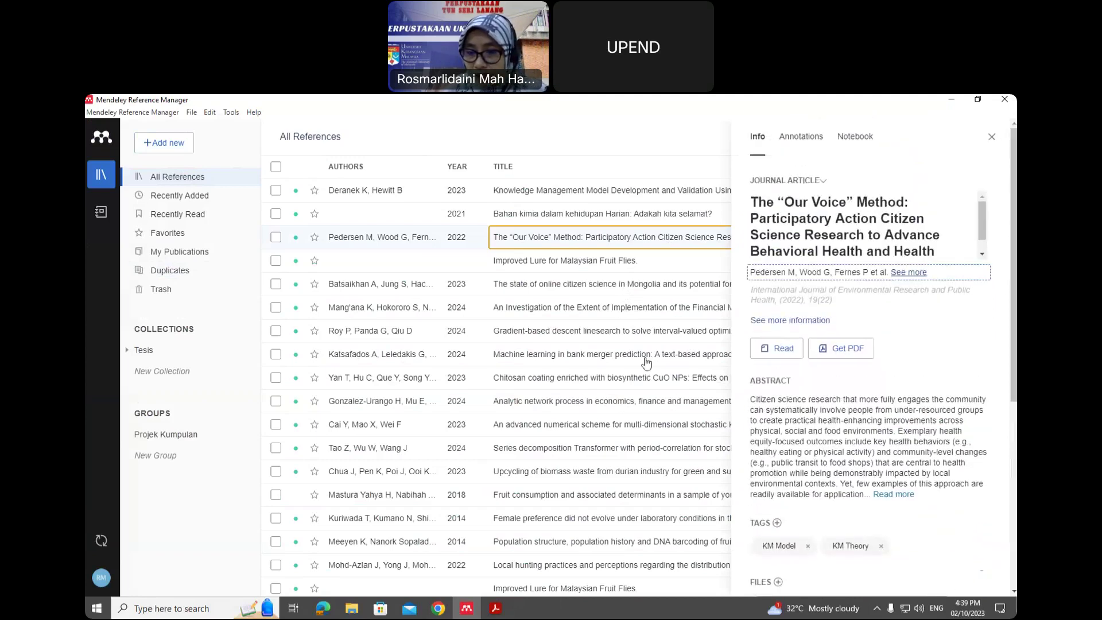
left_click(992, 139)
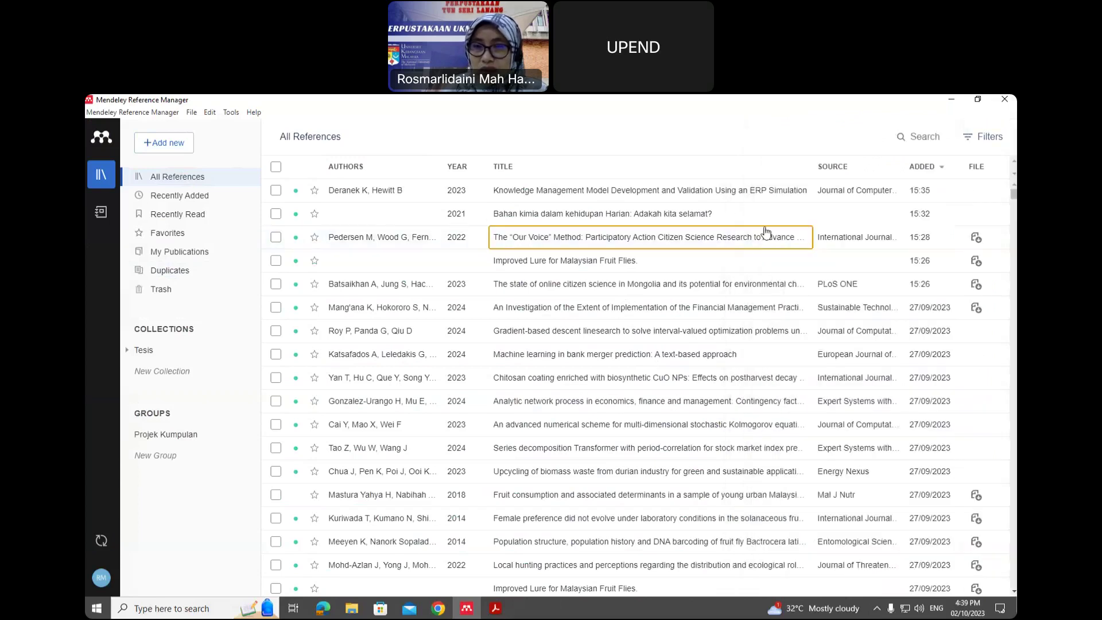
Filter All References by the KM Model tag, then clear the filter and look over the full list
left_click(970, 140)
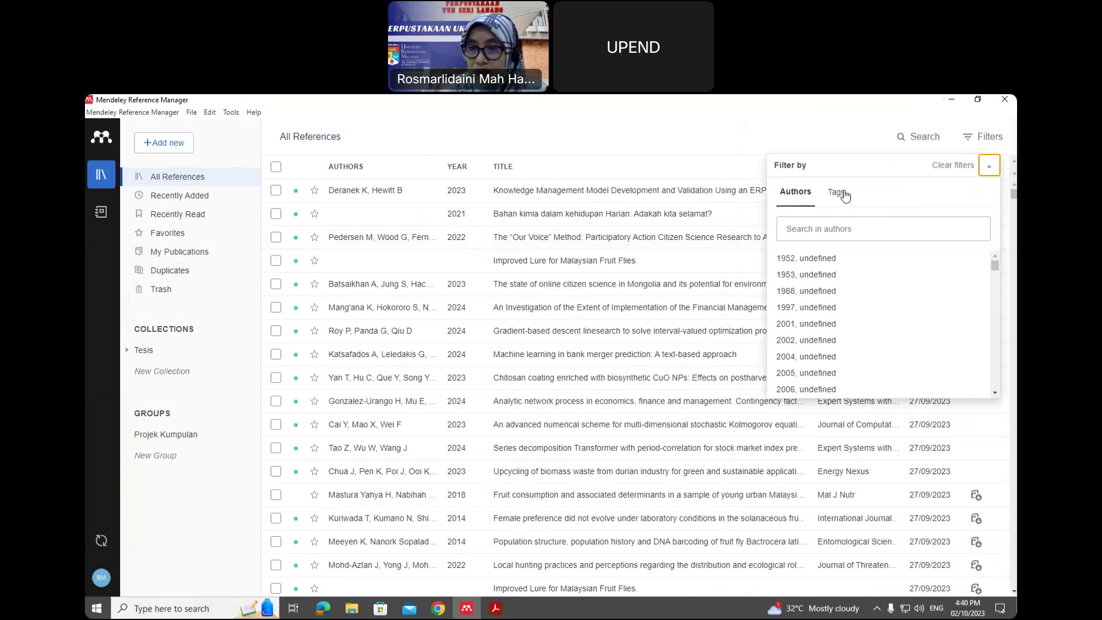
left_click(843, 194)
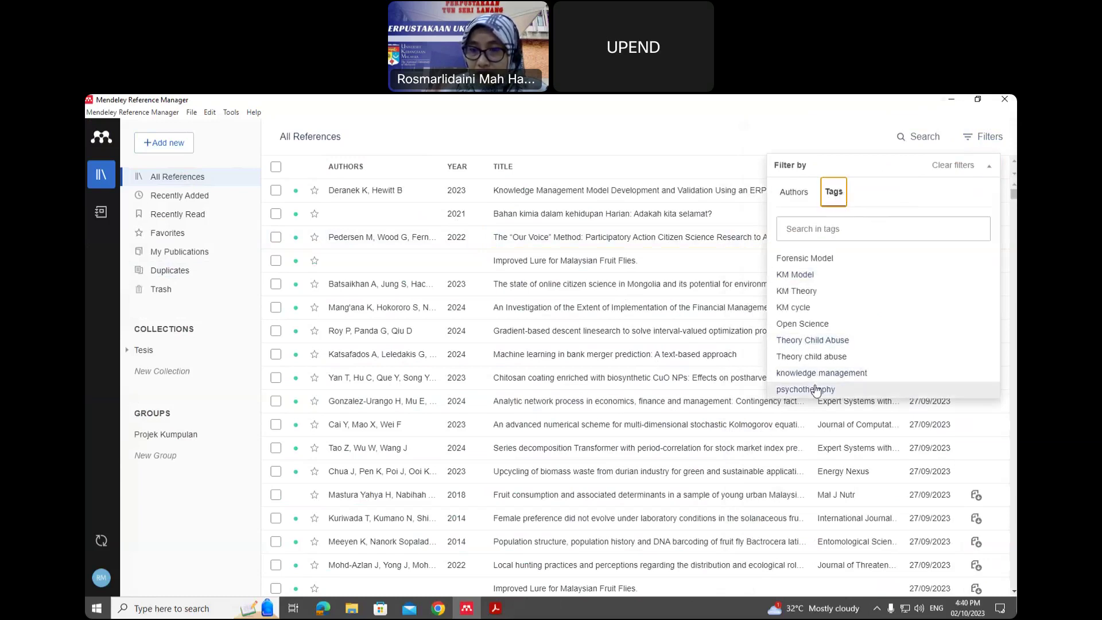
left_click(810, 276)
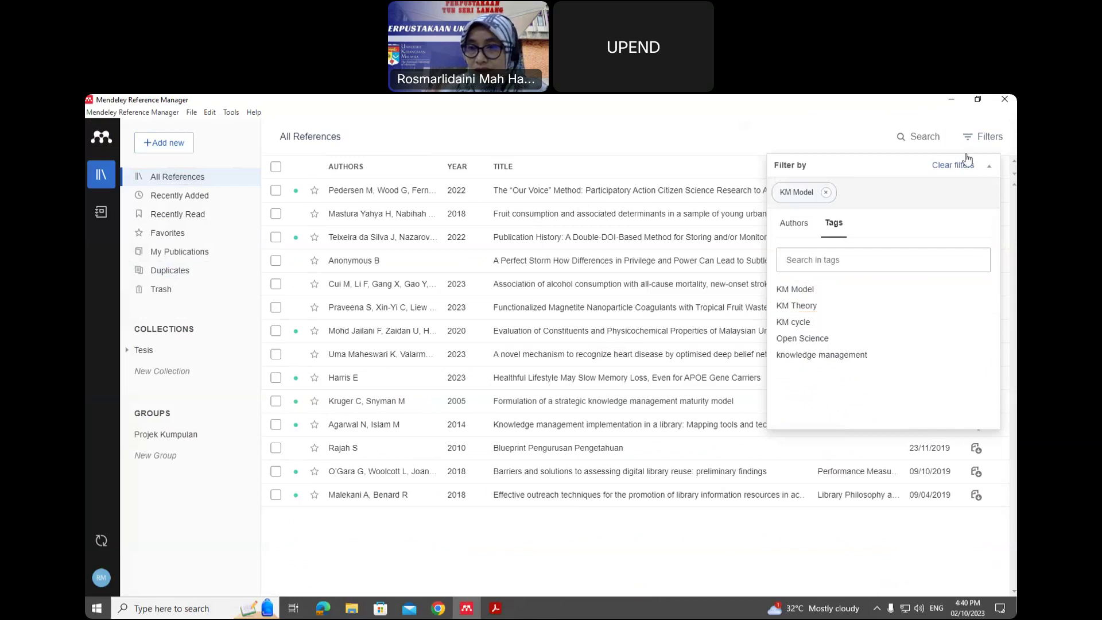
left_click(949, 167)
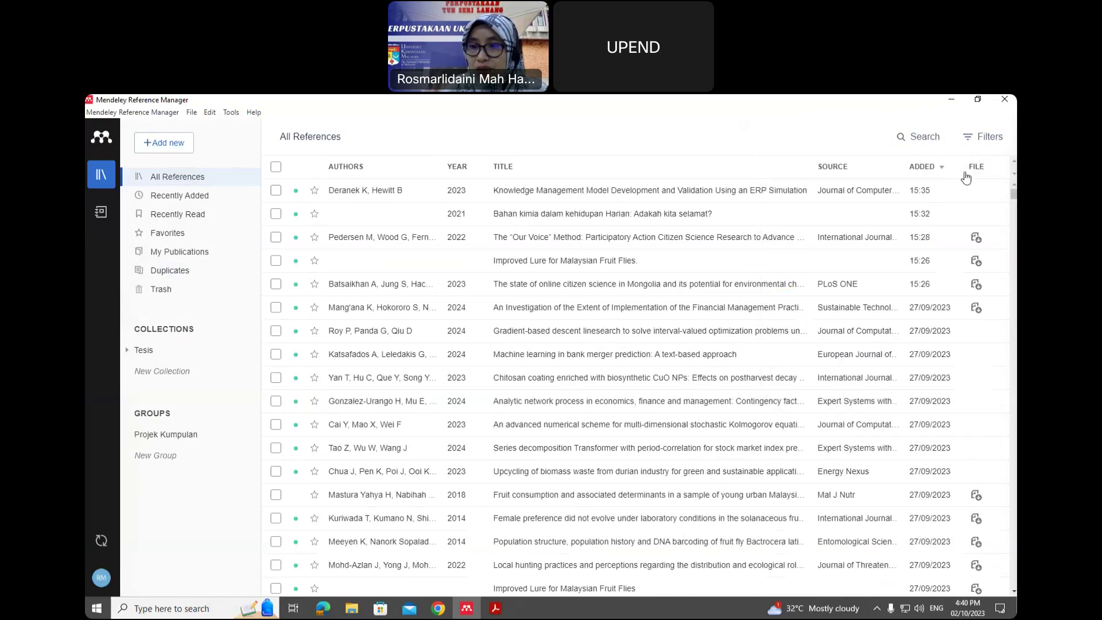
scroll(612, 361, "down", 5)
scroll(610, 355, "up", 5)
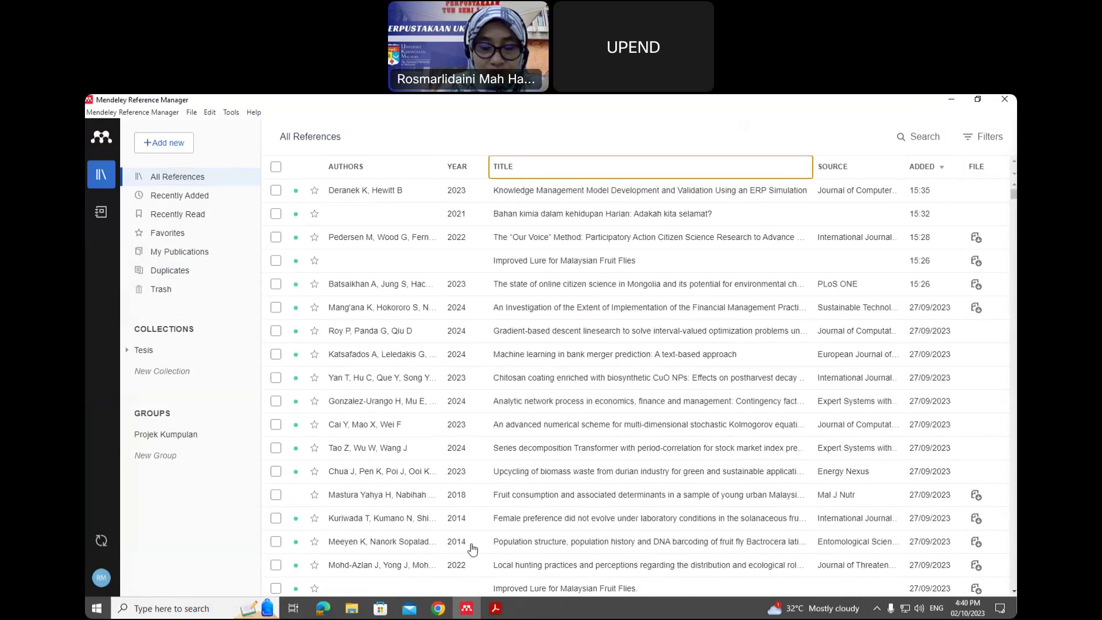
Switch to the PDF guide in Acrobat and read the Tag & Filter slides 19 to 21 through to closing slide 22
left_click(492, 614)
scroll(333, 435, "down", 1)
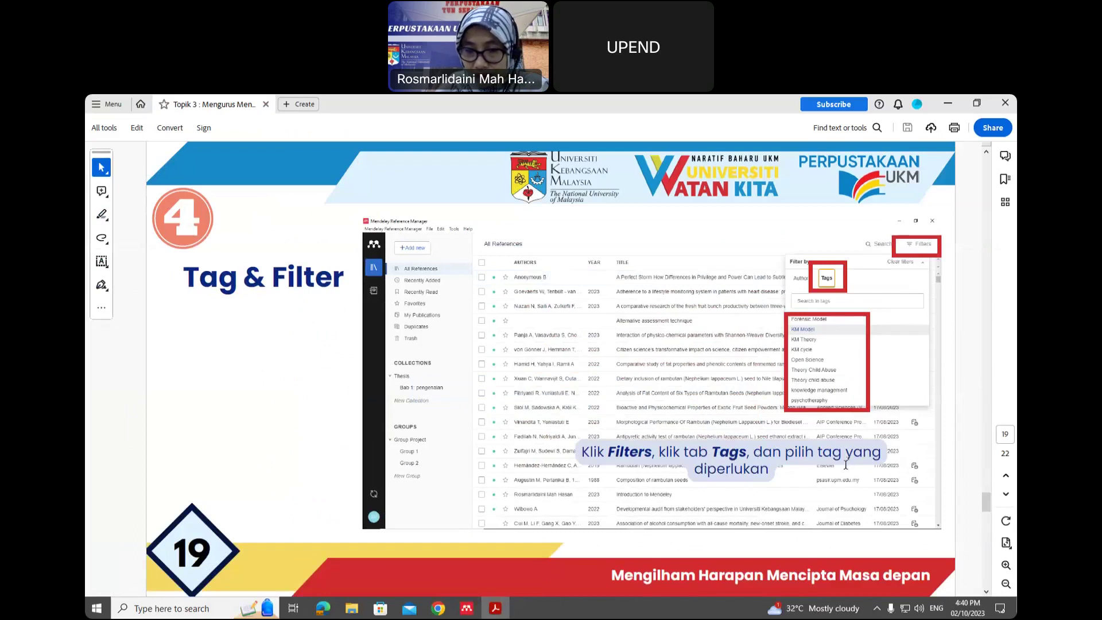
scroll(848, 462, "down", 1)
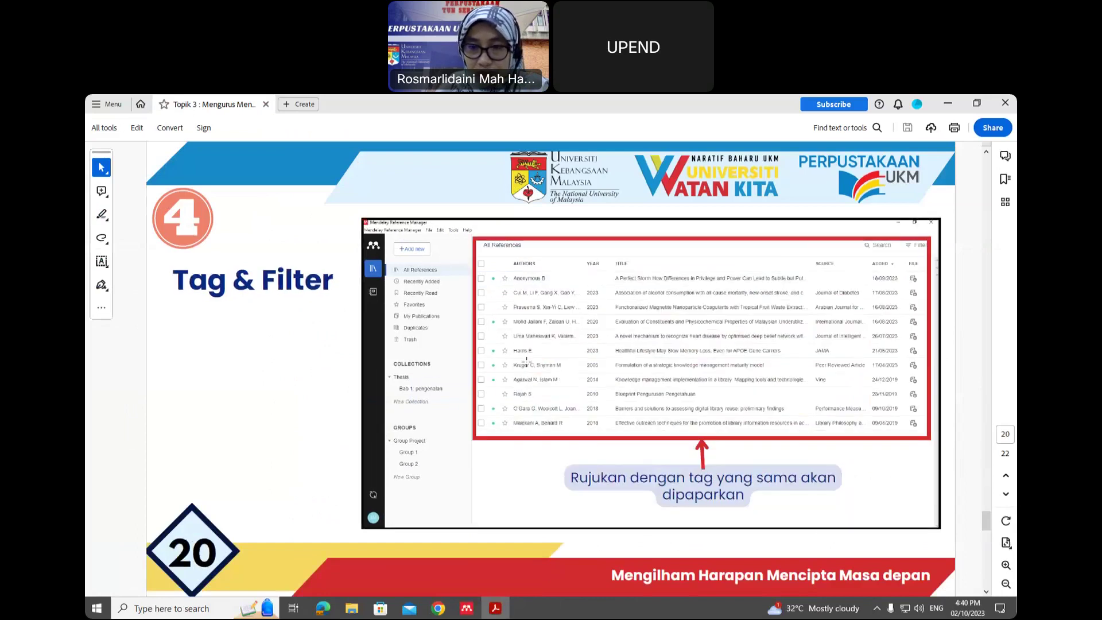
scroll(659, 419, "down", 1)
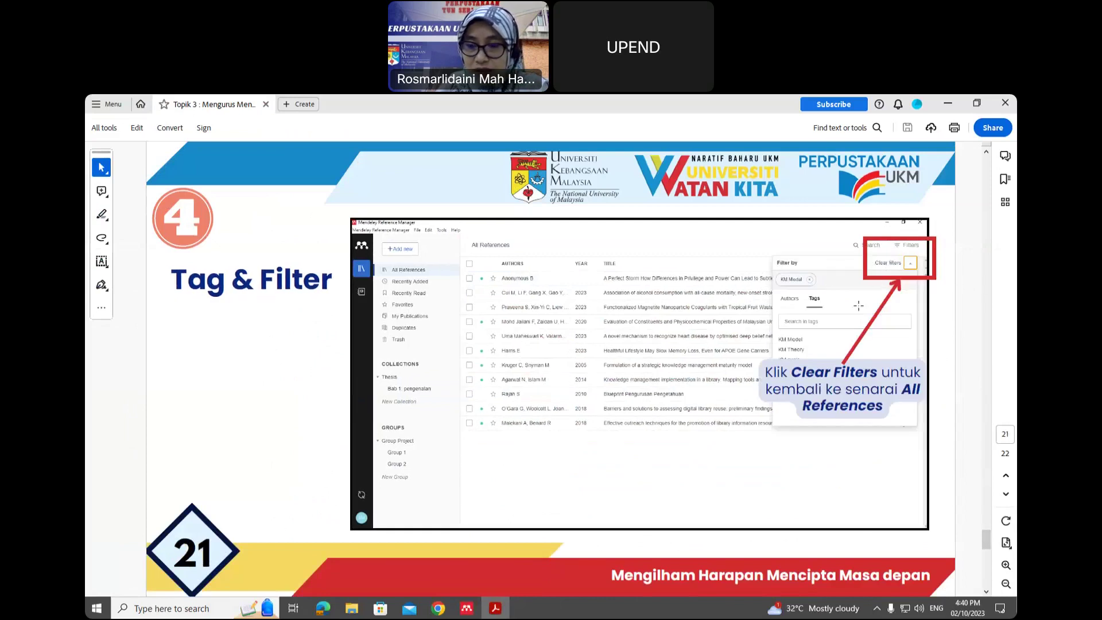
scroll(850, 274, "down", 1)
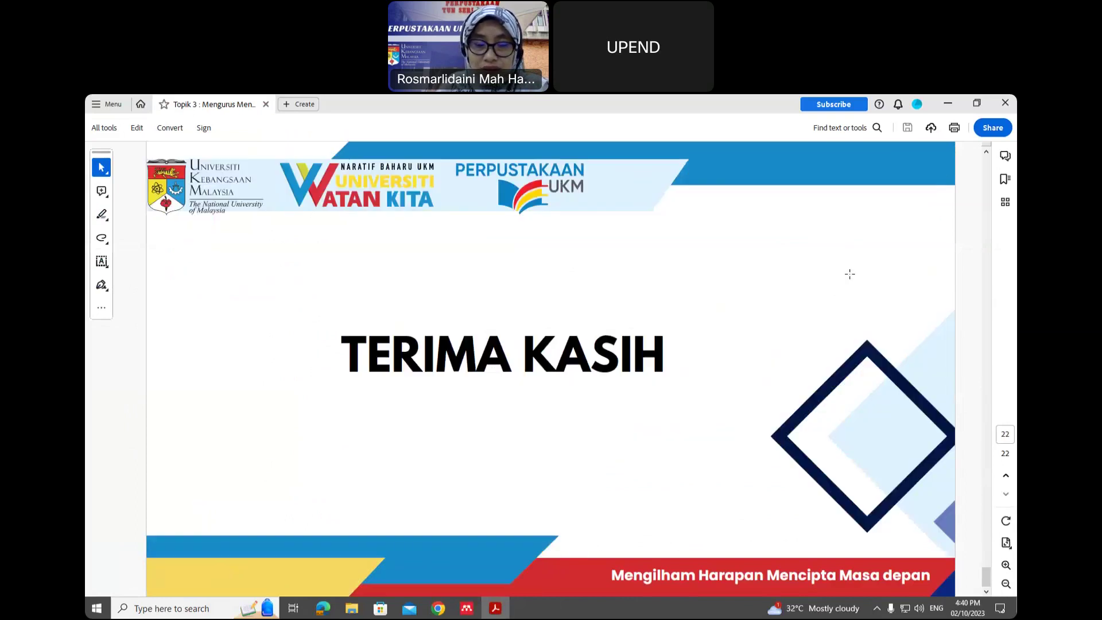